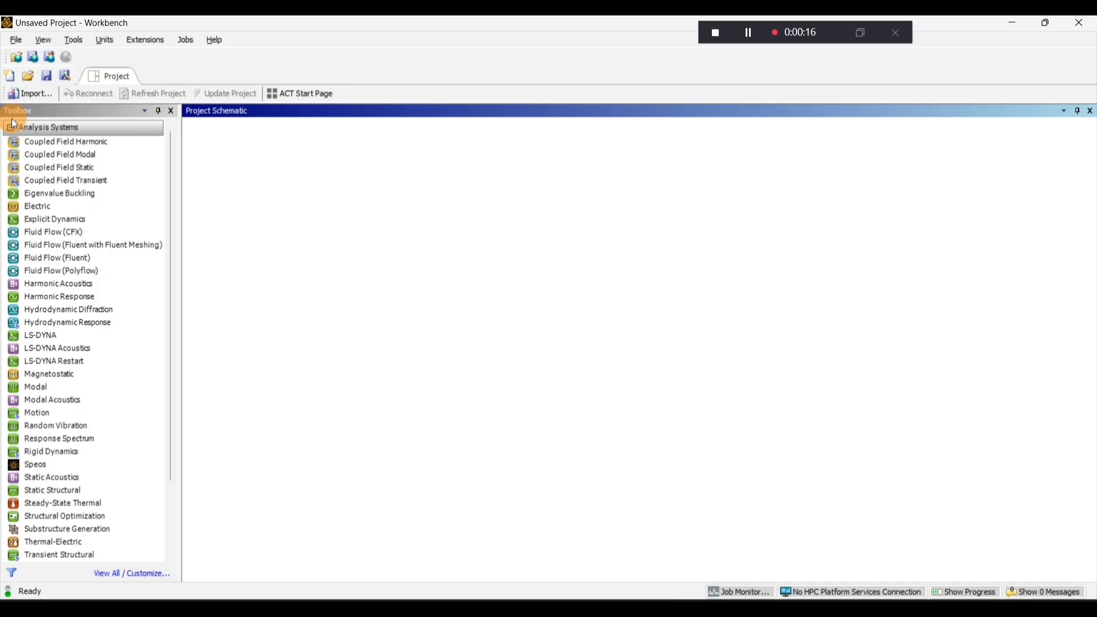
Add a Static Structural analysis system to the project schematic and open its Engineering Data
{"action": "double_click", "coordinate": [40, 489]}
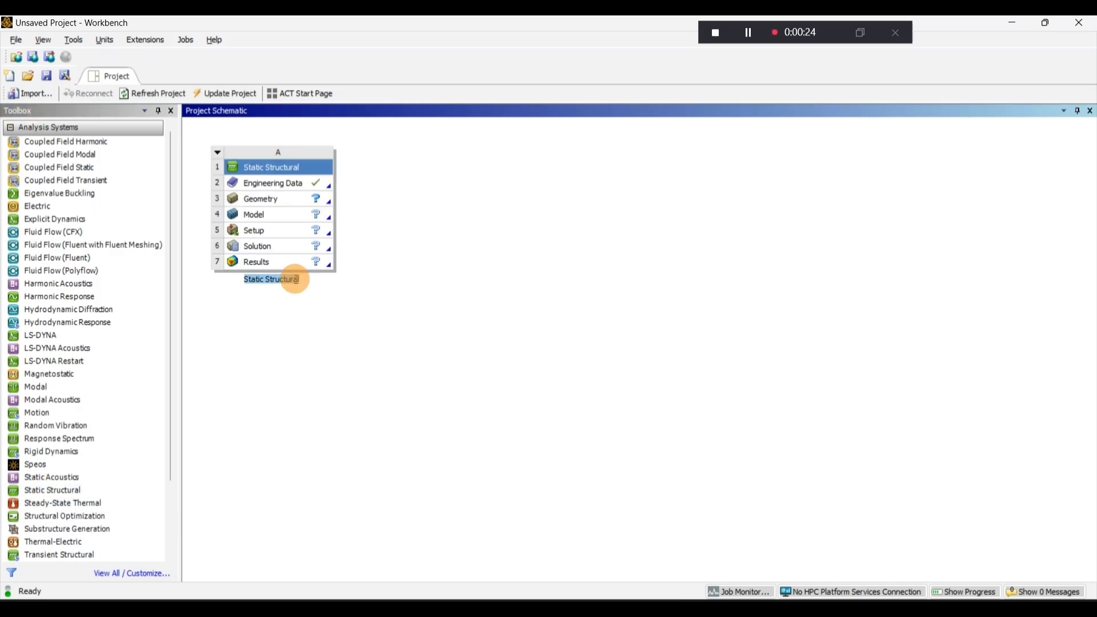
{"action": "double_click", "coordinate": [256, 186]}
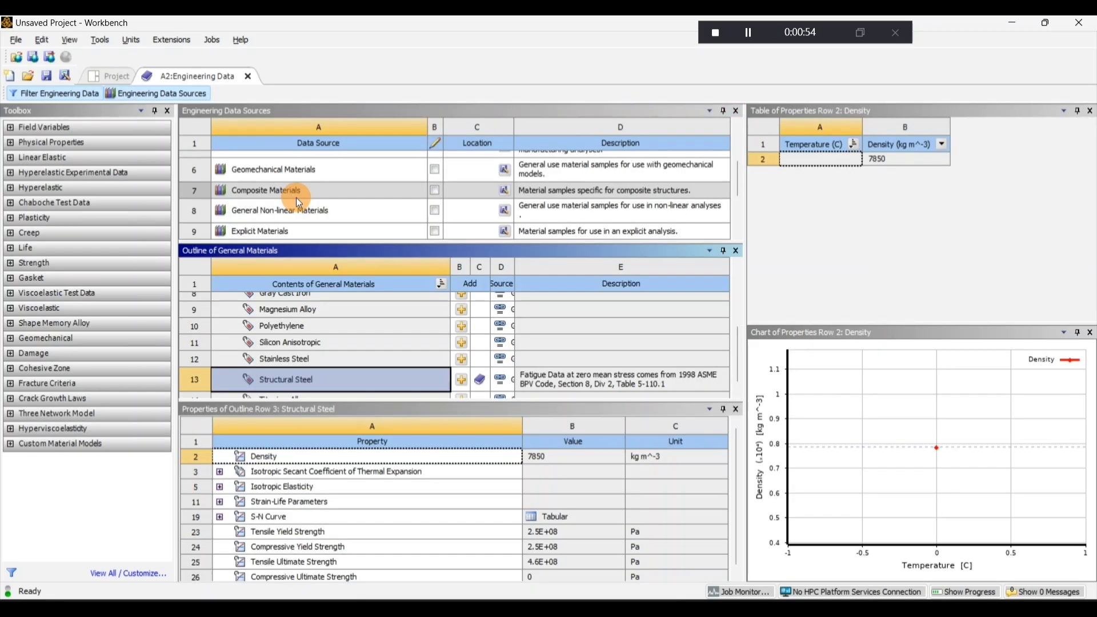
Add Aluminum Alloy from the General Materials library to the project and close the engineering data sources
{"action": "scroll", "coordinate": [251, 188], "scroll_direction": "down", "scroll_amount": 2}
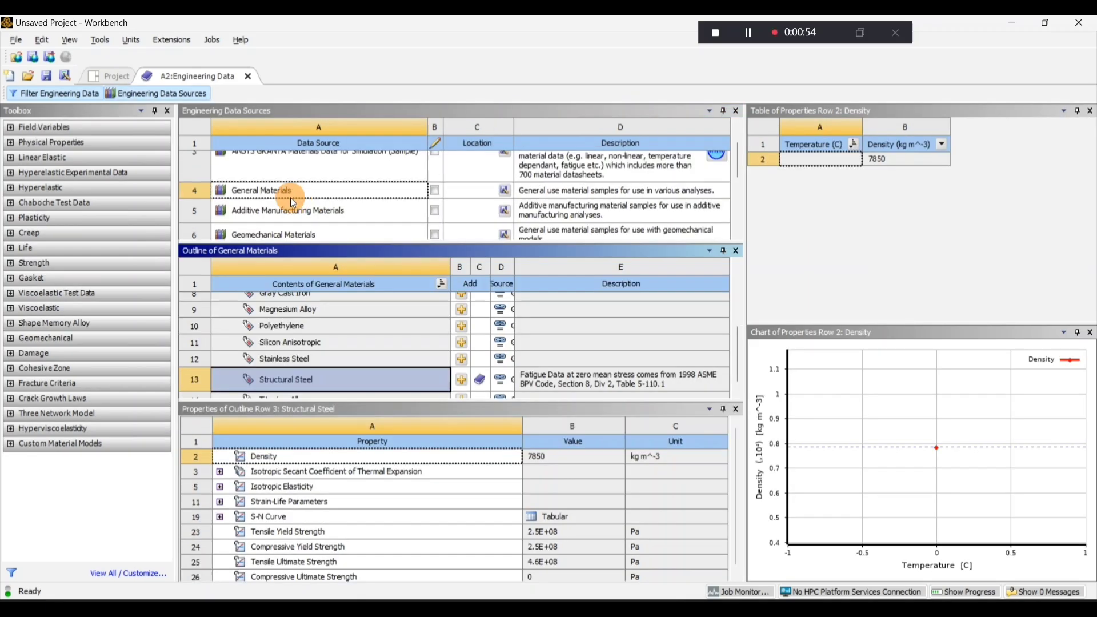
{"action": "left_click", "coordinate": [251, 192]}
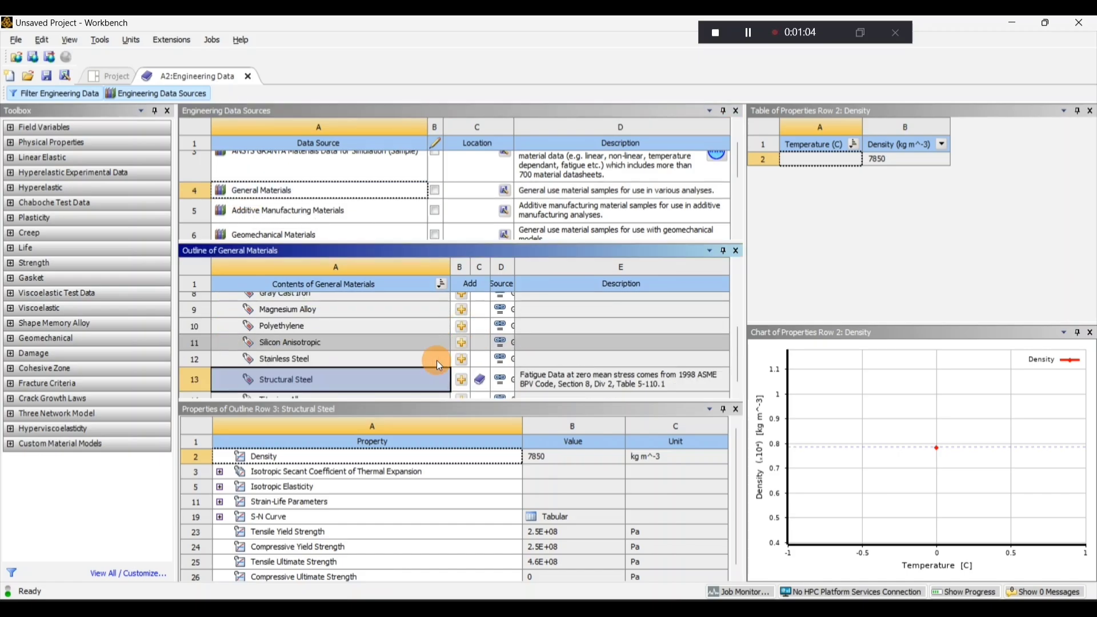
{"action": "left_click", "coordinate": [160, 95]}
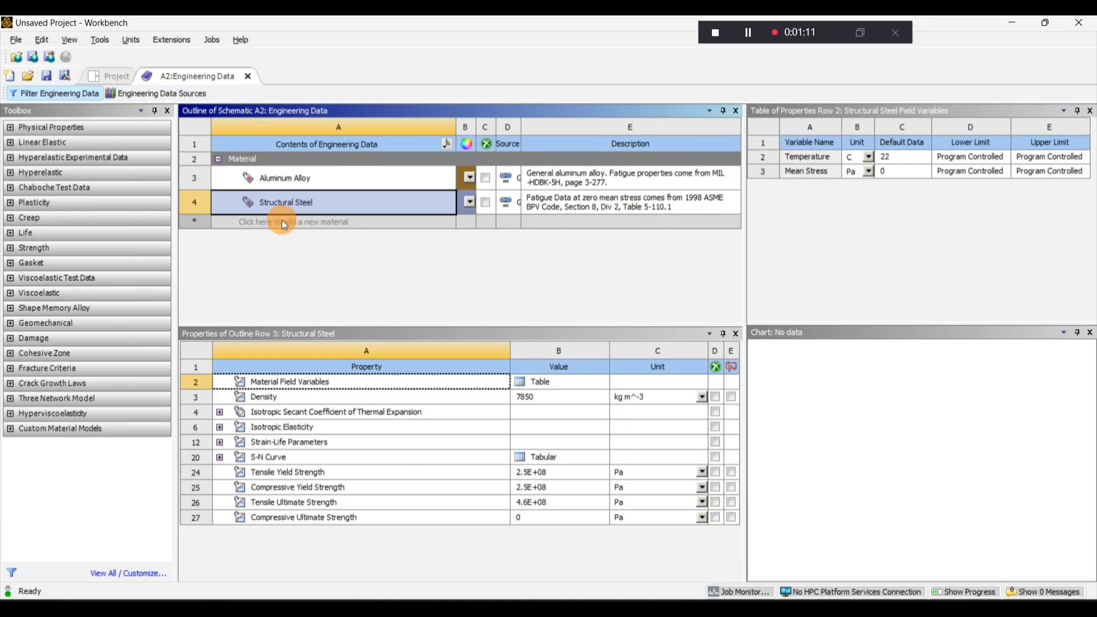
Delete Structural Steel from the project's materials and return to the project schematic
{"action": "right_click", "coordinate": [310, 207]}
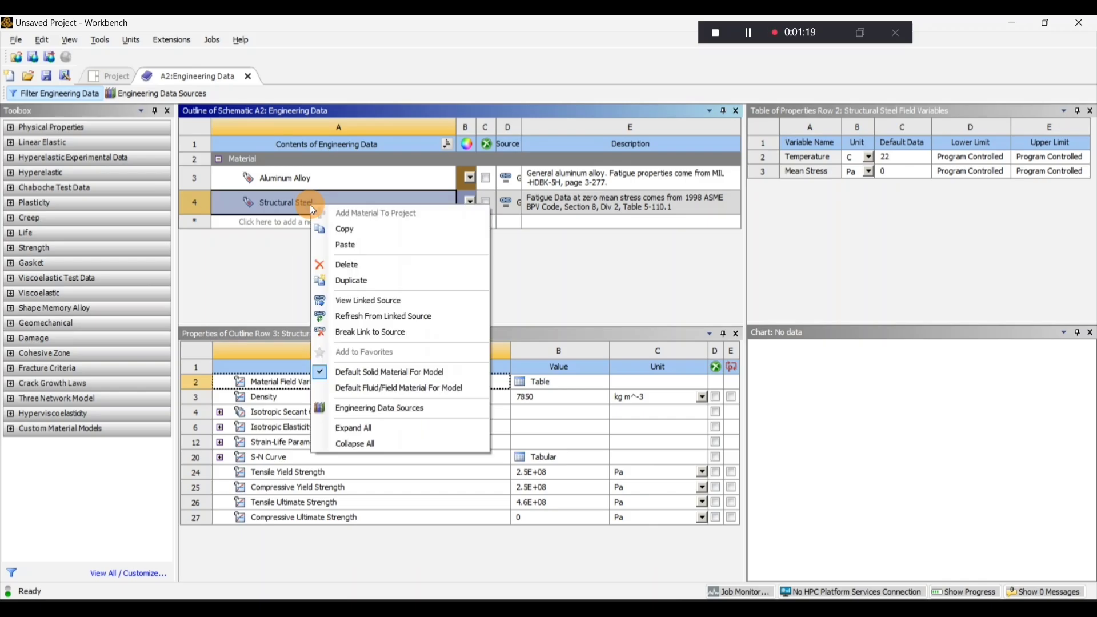
{"action": "left_click", "coordinate": [354, 269]}
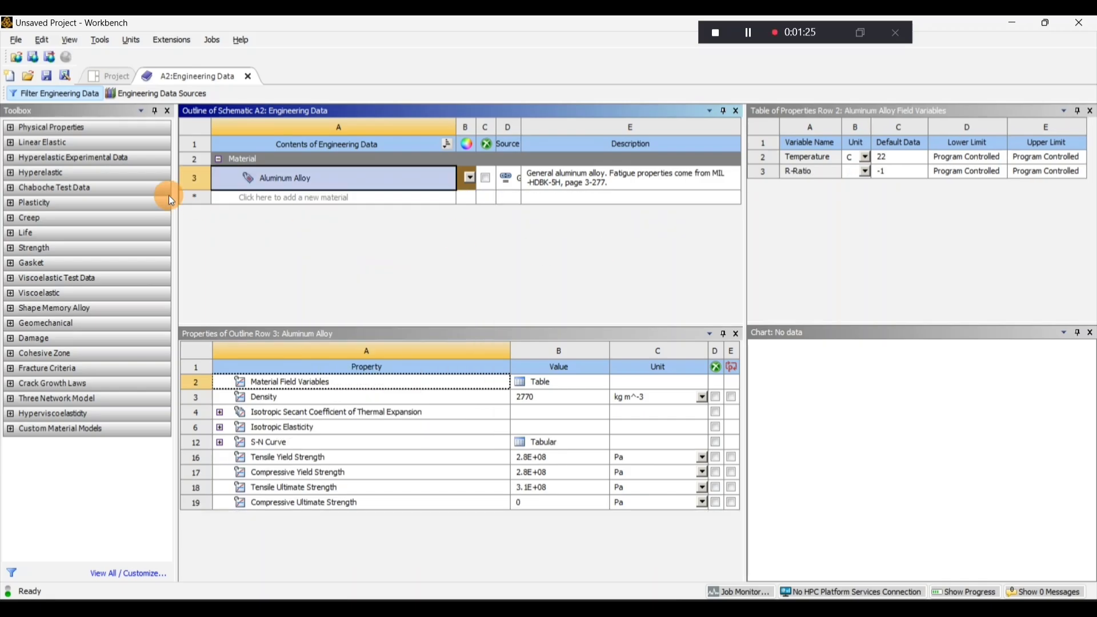
{"action": "left_click", "coordinate": [192, 180]}
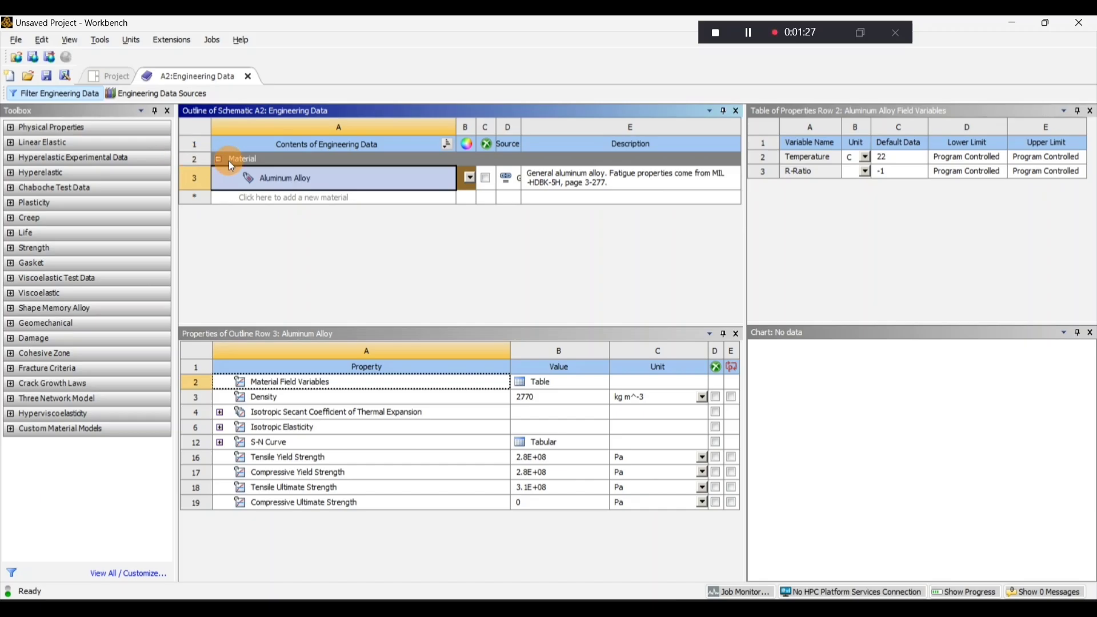
{"action": "left_click", "coordinate": [109, 76]}
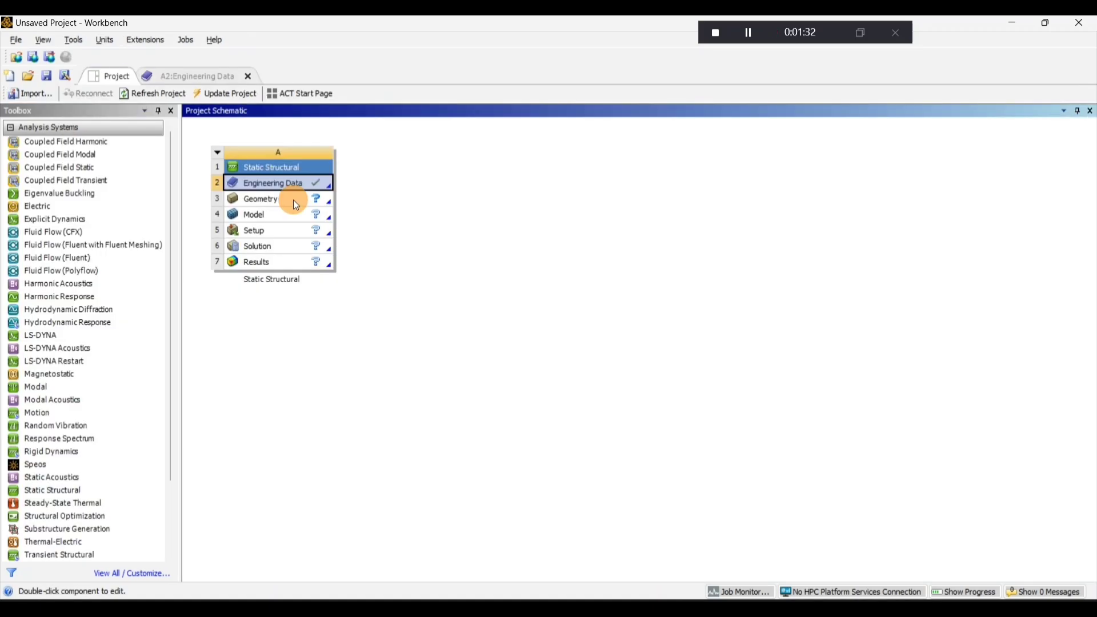
Open the system's Geometry in Ansys Discovery, insert the CUBO-004 frame geometry, and return to Workbench
{"action": "double_click", "coordinate": [259, 205]}
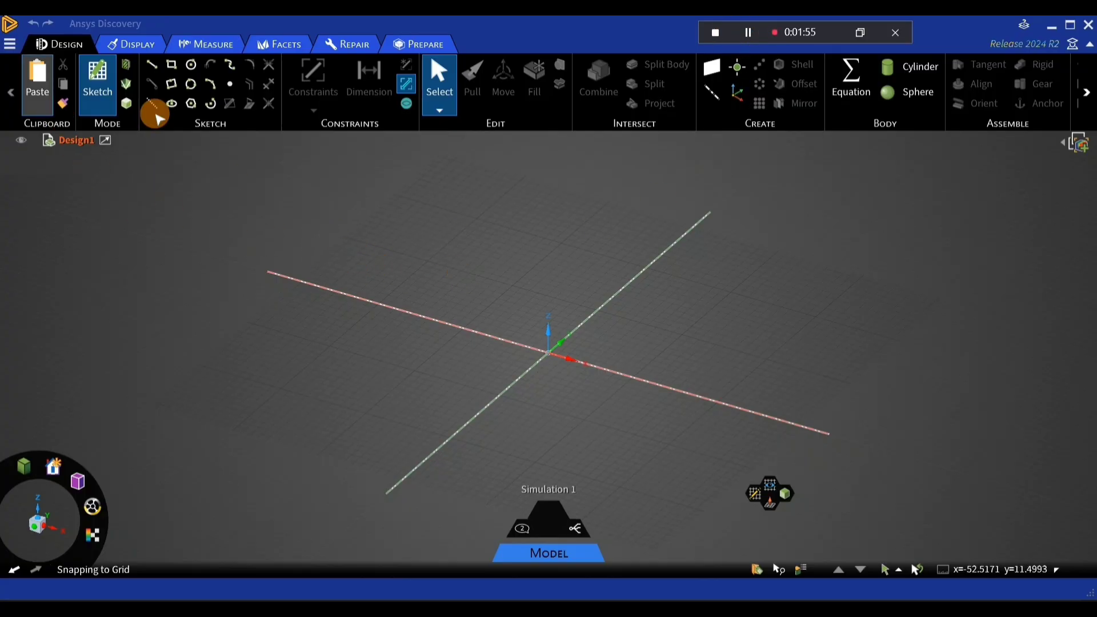
{"action": "left_click", "coordinate": [11, 45]}
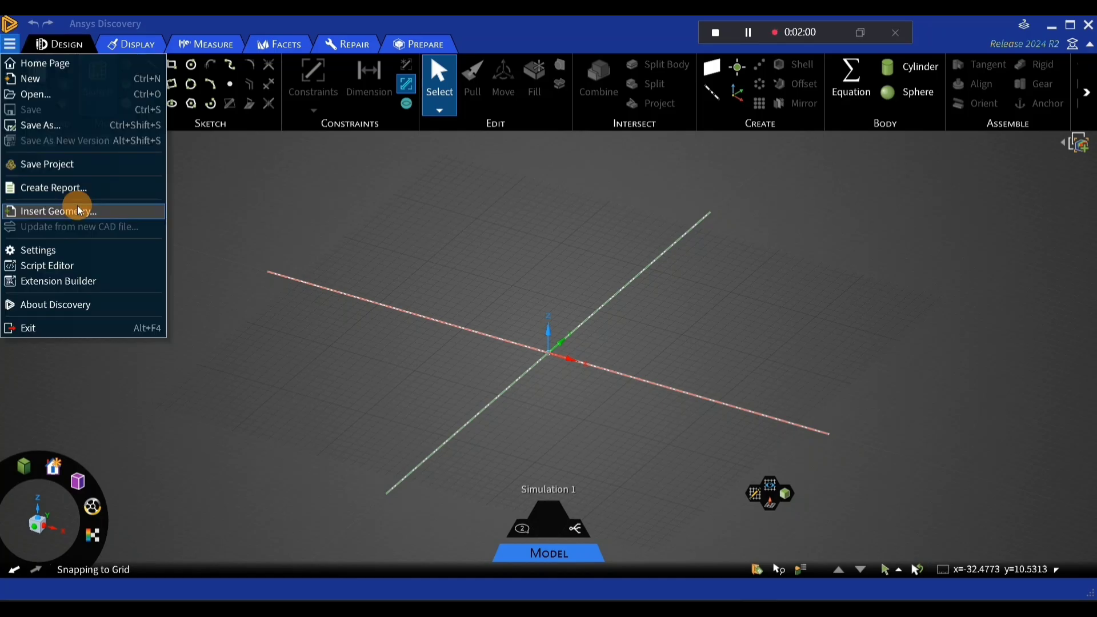
{"action": "left_click", "coordinate": [80, 211]}
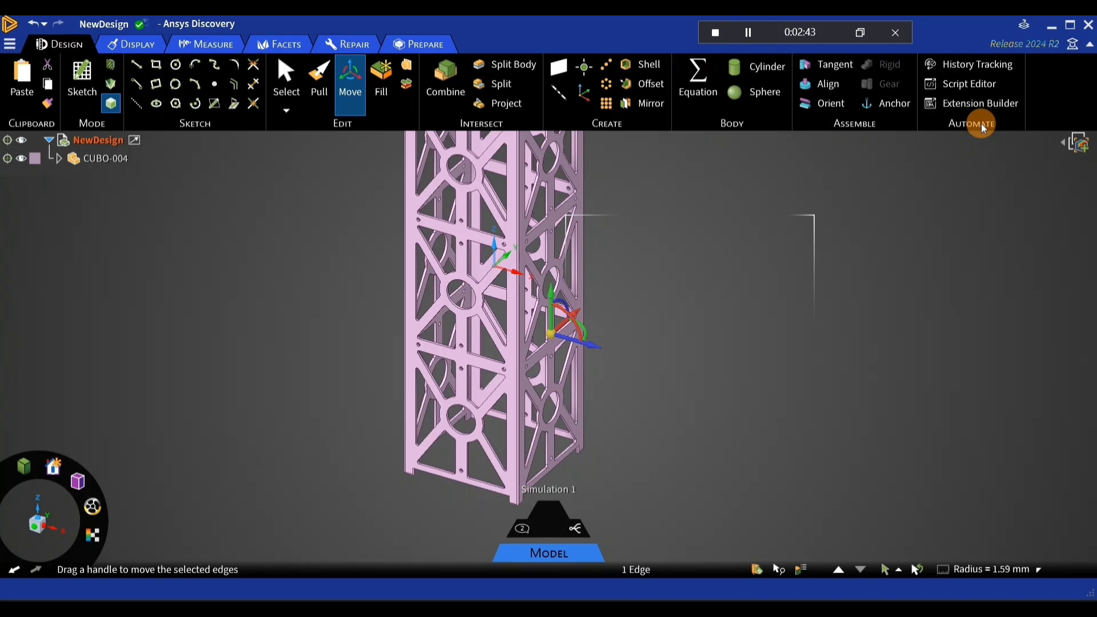
{"action": "left_click", "coordinate": [1052, 26]}
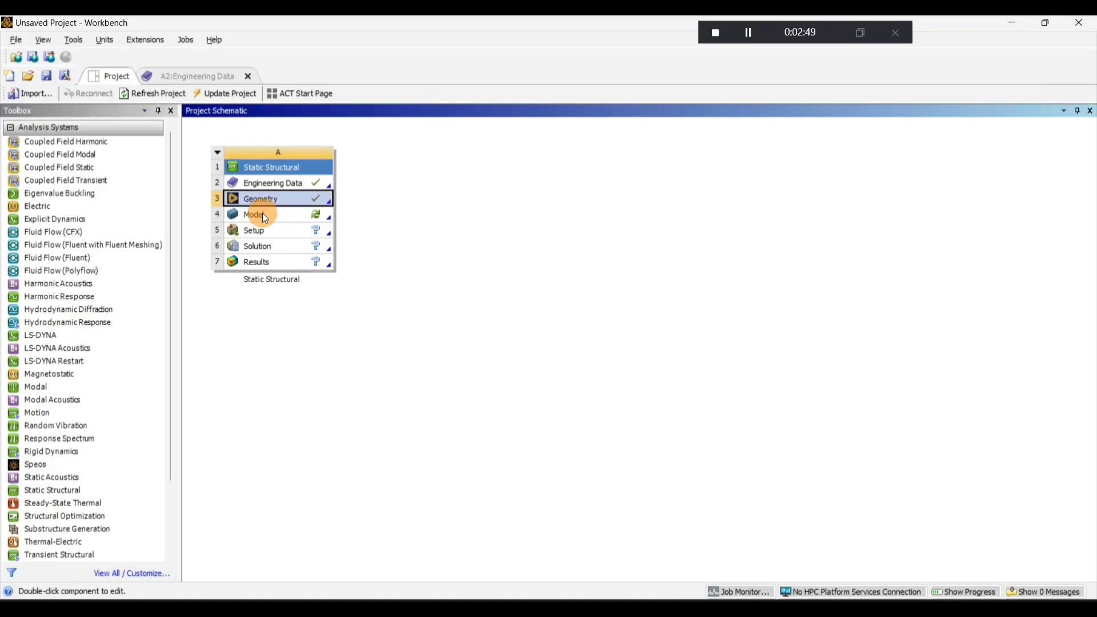
Open the Model in Ansys Mechanical and assign Aluminum Alloy to the CUBO-004\PartBody
{"action": "double_click", "coordinate": [262, 214]}
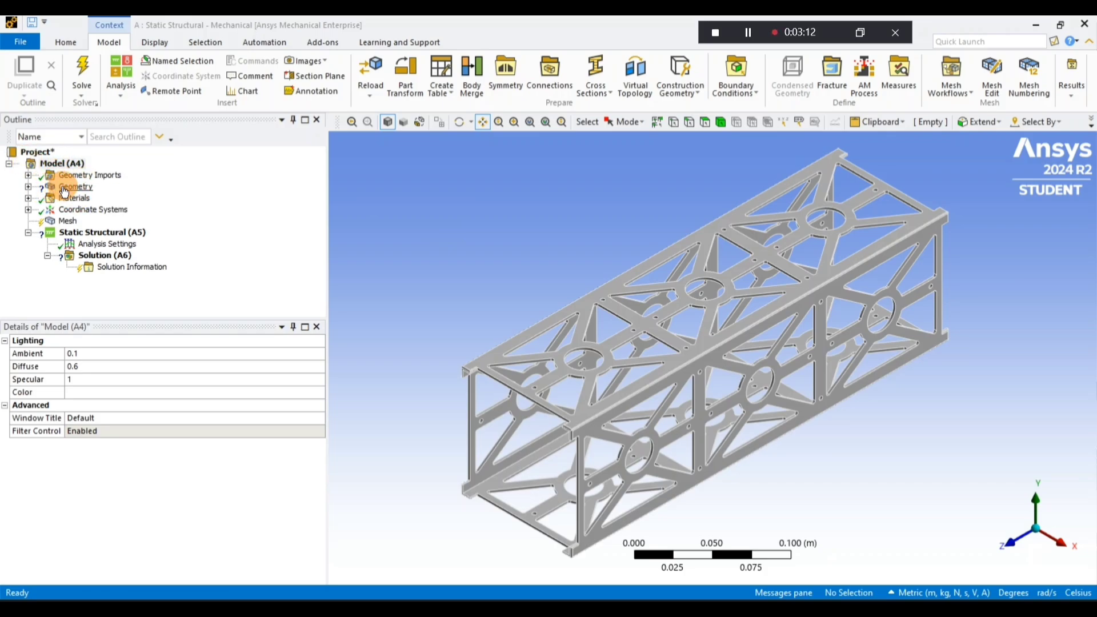
{"action": "left_click", "coordinate": [28, 187]}
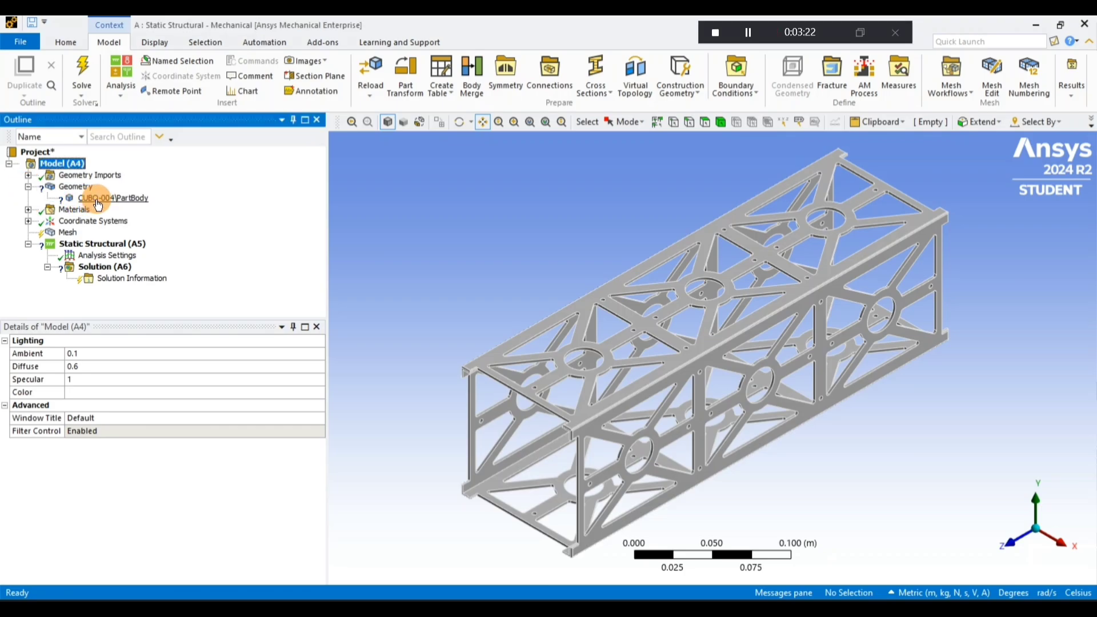
{"action": "left_click", "coordinate": [127, 200]}
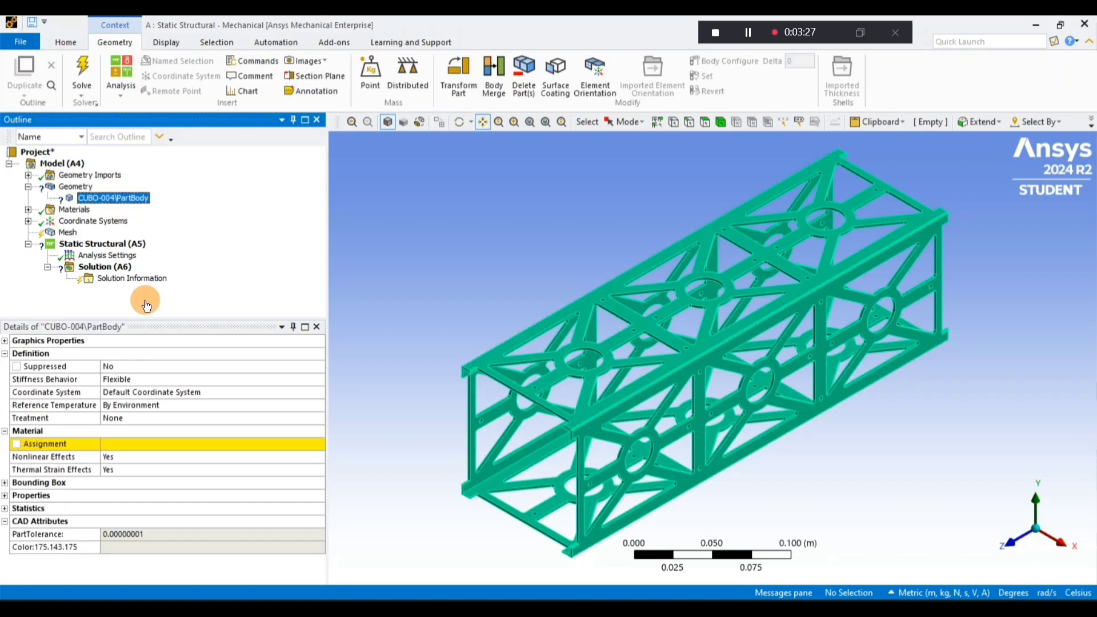
{"action": "left_click", "coordinate": [136, 443]}
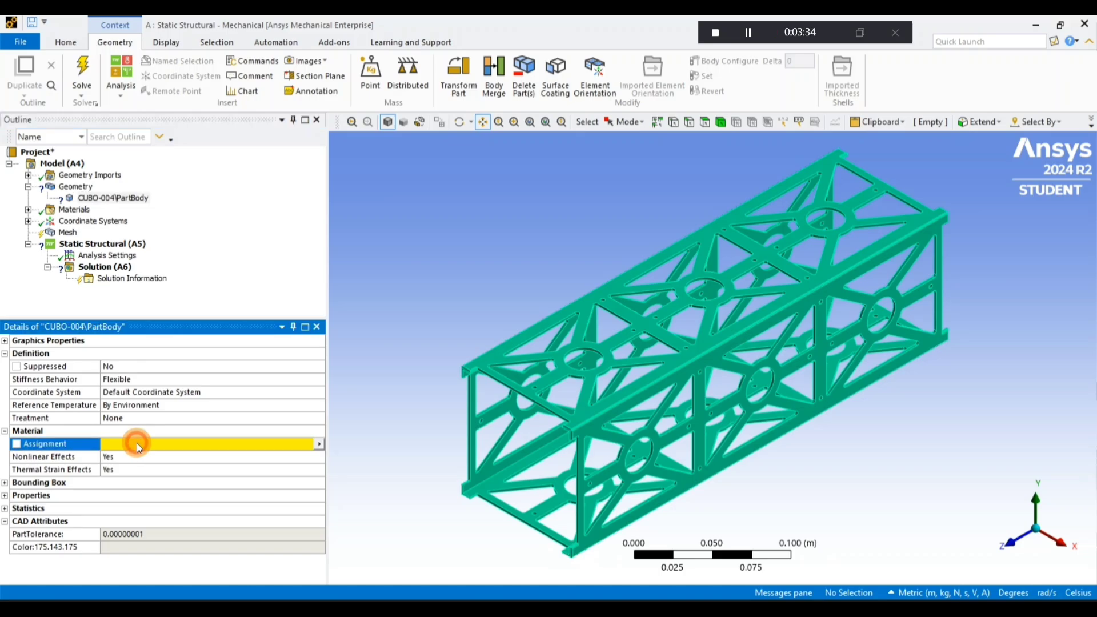
{"action": "left_click", "coordinate": [320, 446]}
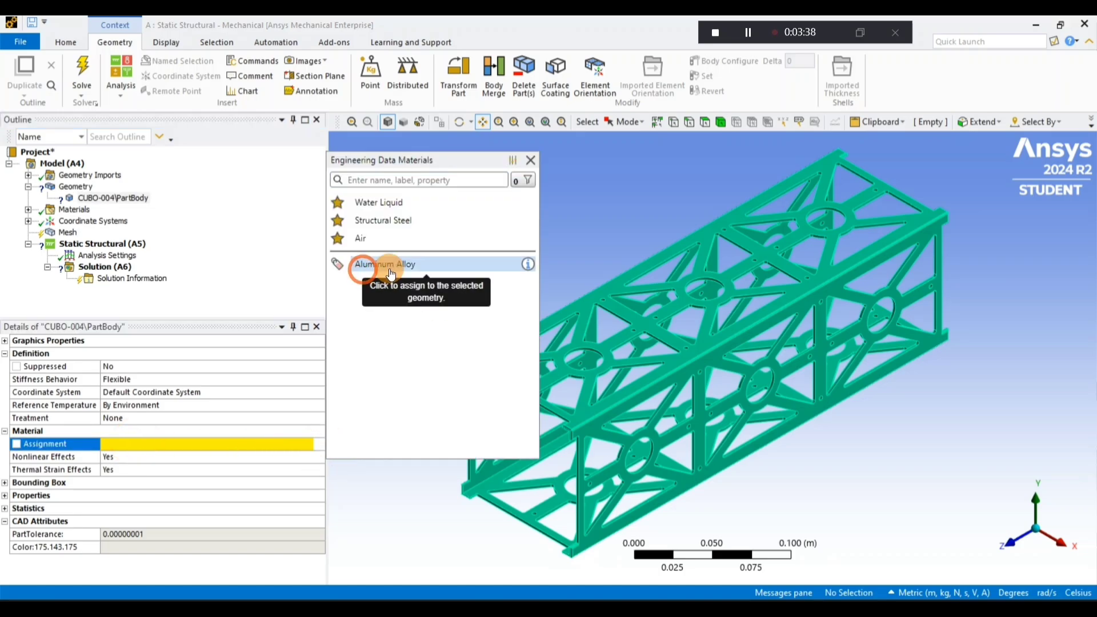
{"action": "left_click", "coordinate": [363, 264]}
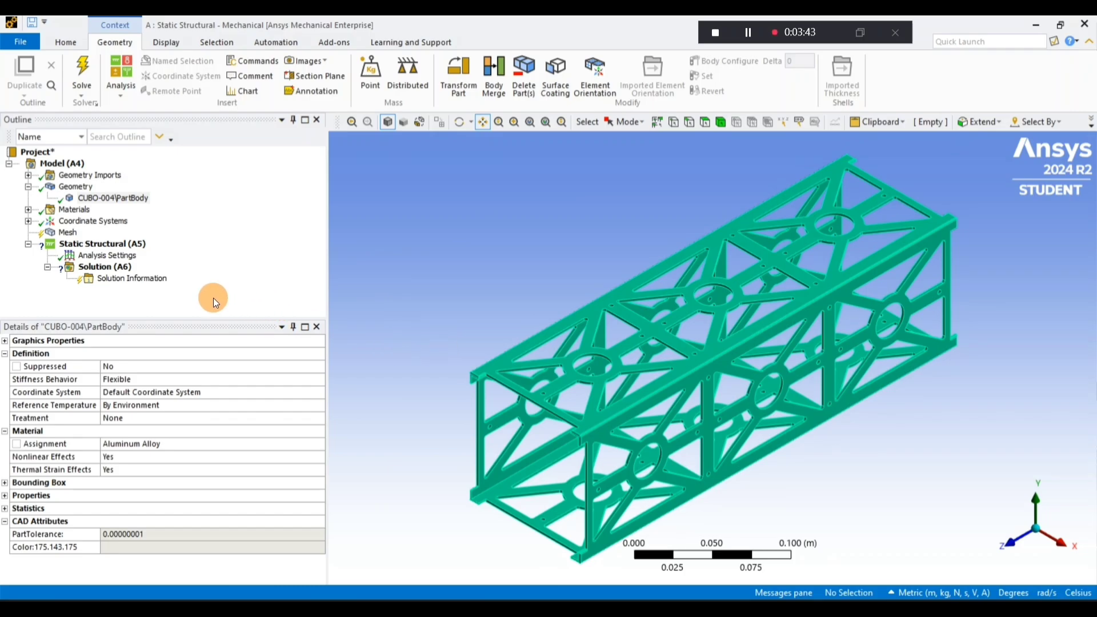
Insert a mesh method and scope it to the whole frame body
{"action": "left_click", "coordinate": [68, 232]}
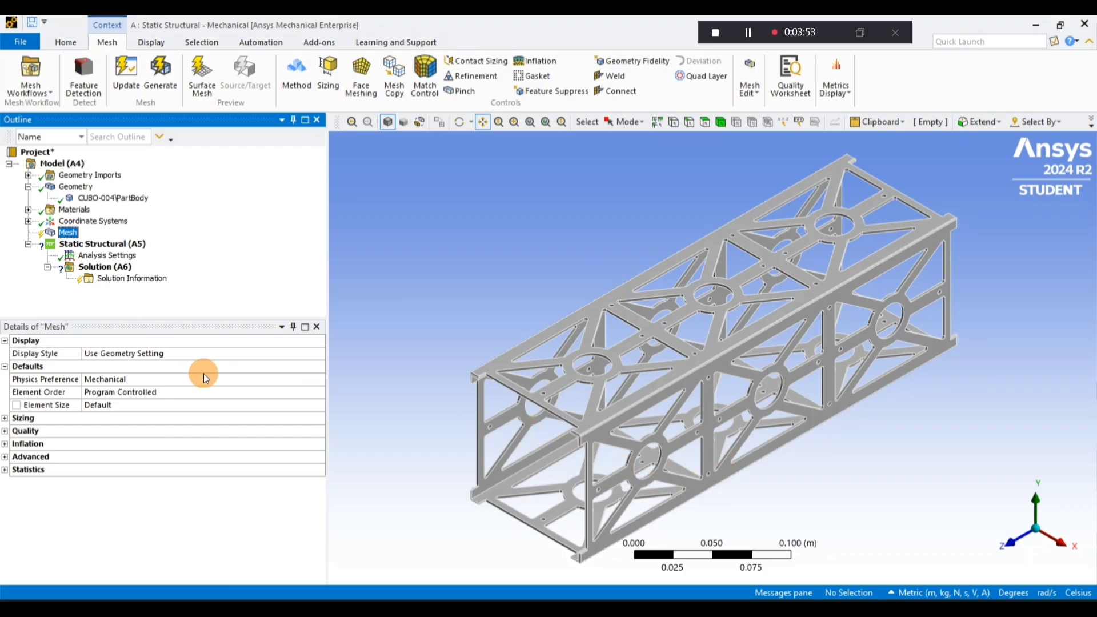
{"action": "right_click", "coordinate": [62, 236]}
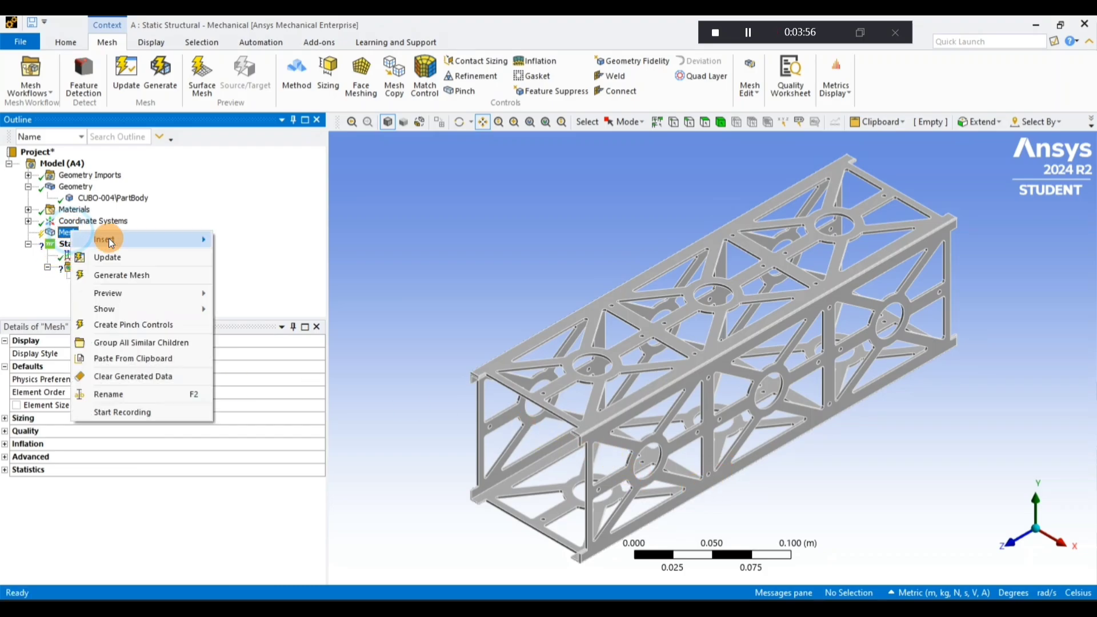
{"action": "mouse_move", "coordinate": [111, 242]}
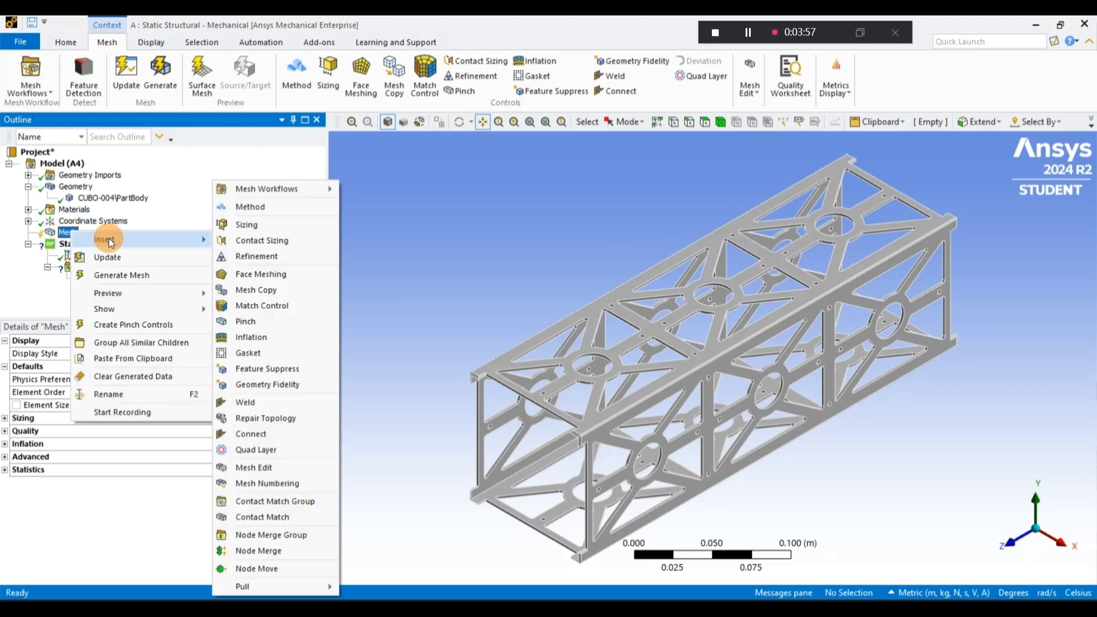
{"action": "left_click", "coordinate": [264, 207]}
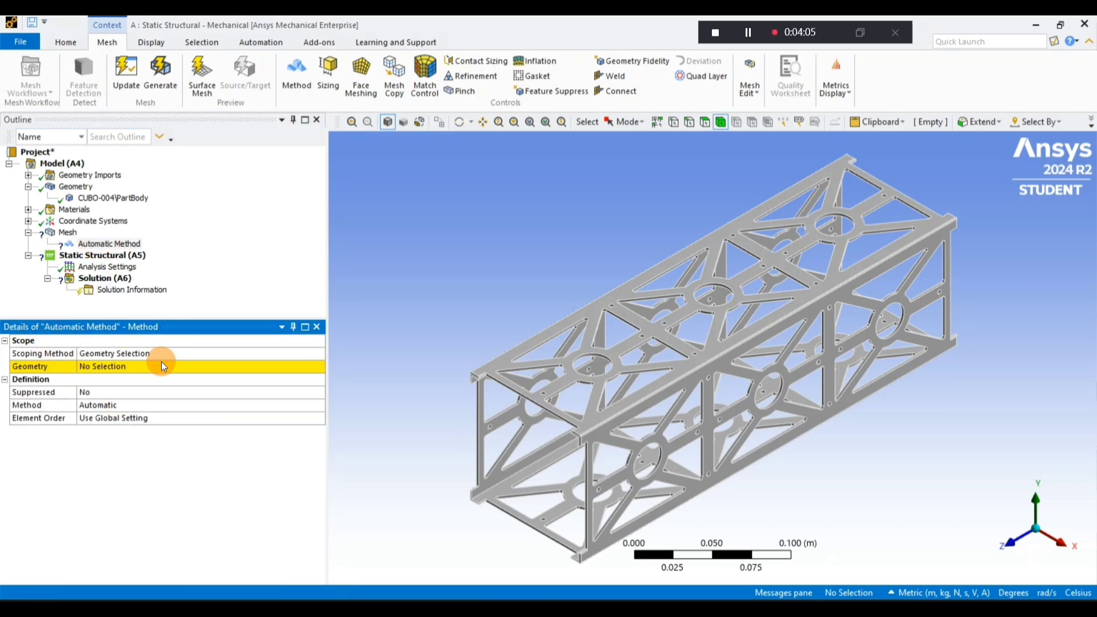
{"action": "left_click", "coordinate": [96, 366]}
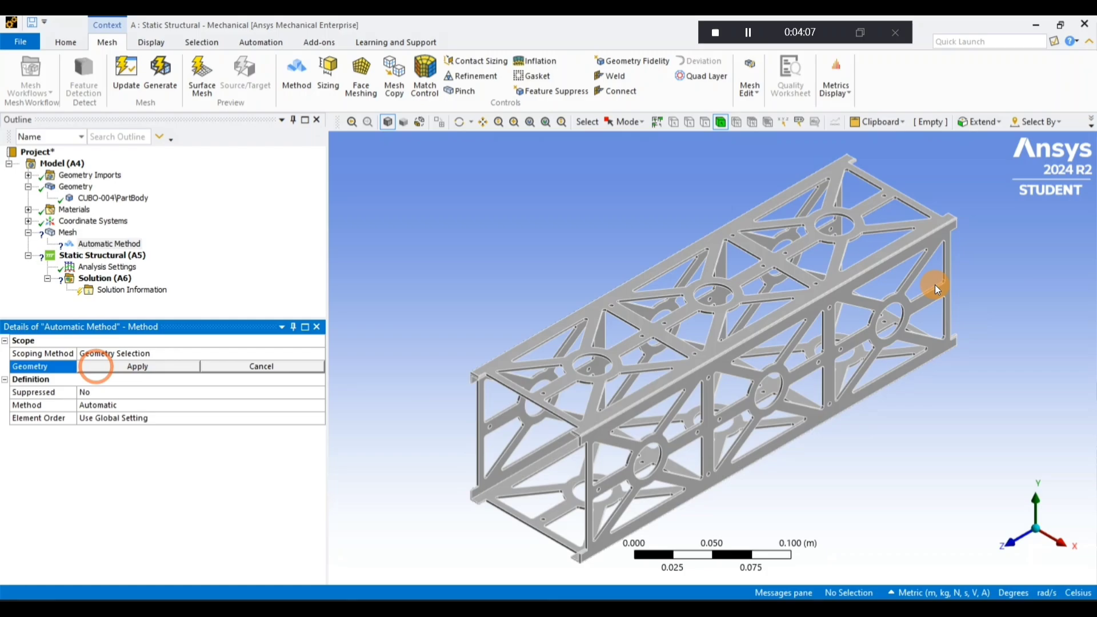
{"action": "left_click", "coordinate": [620, 296]}
{"action": "left_click", "coordinate": [166, 366]}
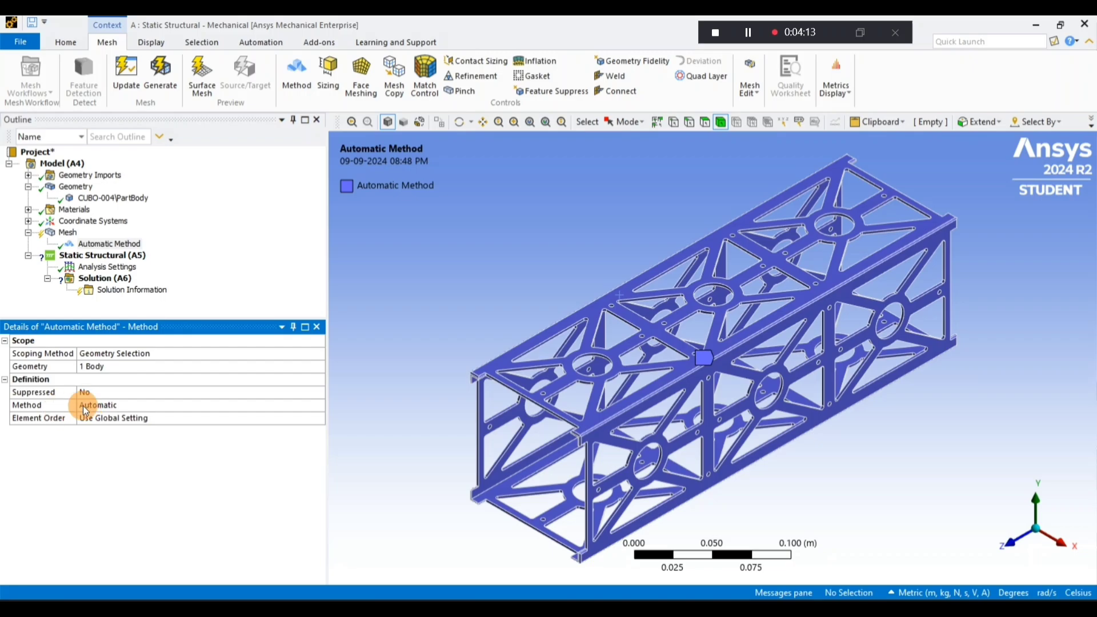
Set the mesh method of the frame body to Tetrahedrons
{"action": "left_click", "coordinate": [92, 405]}
{"action": "left_click", "coordinate": [319, 405]}
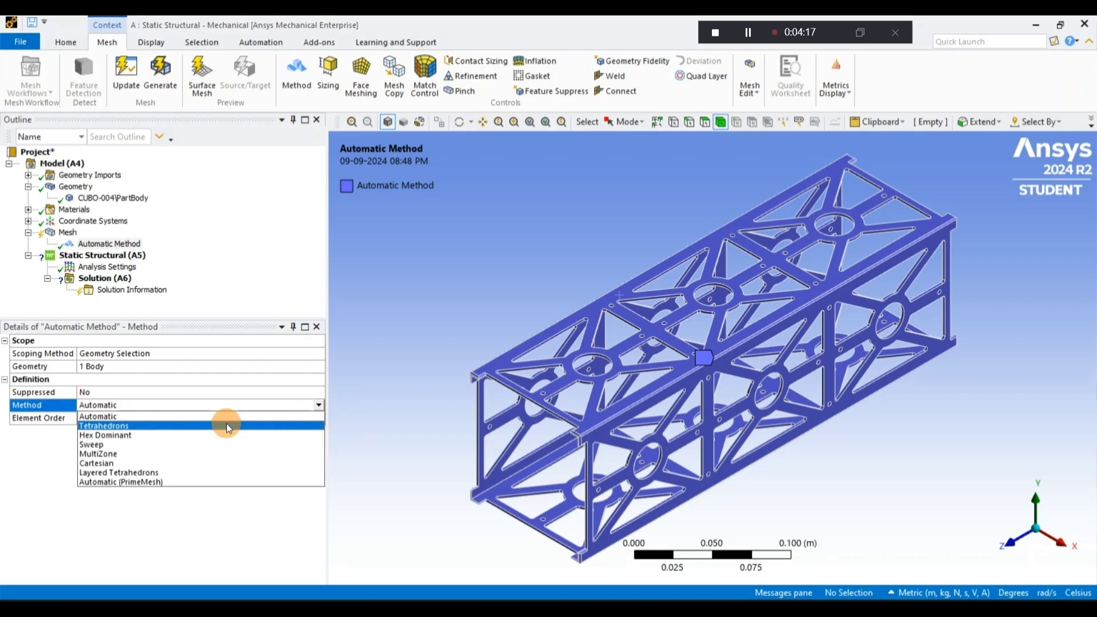
{"action": "left_click", "coordinate": [229, 426]}
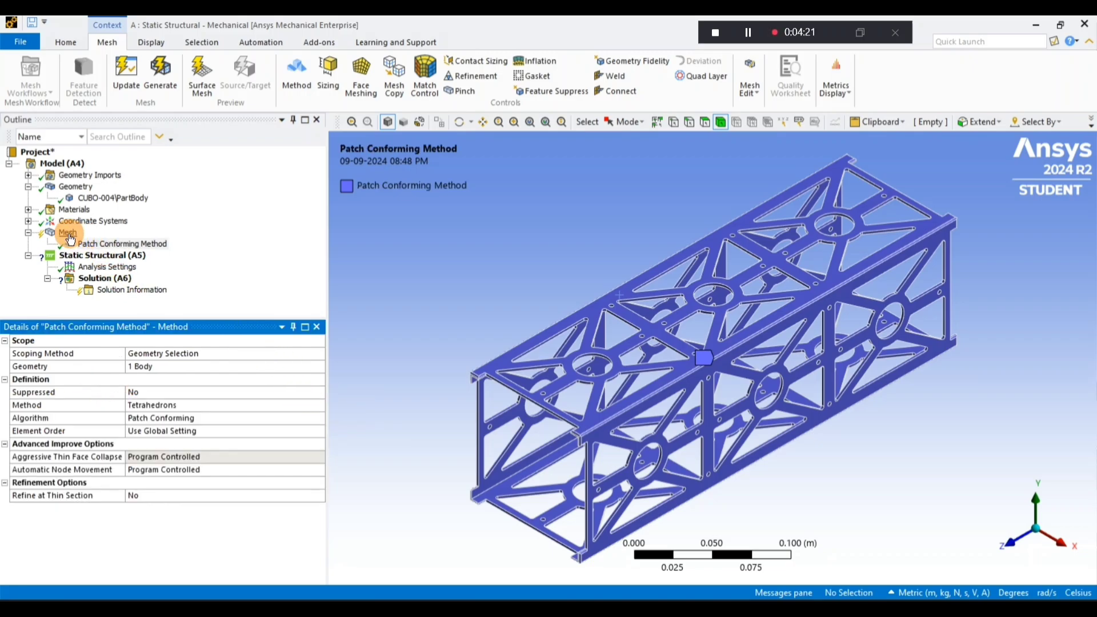
Set the global mesh element size to 0.005 m and generate the mesh
{"action": "left_click", "coordinate": [68, 234]}
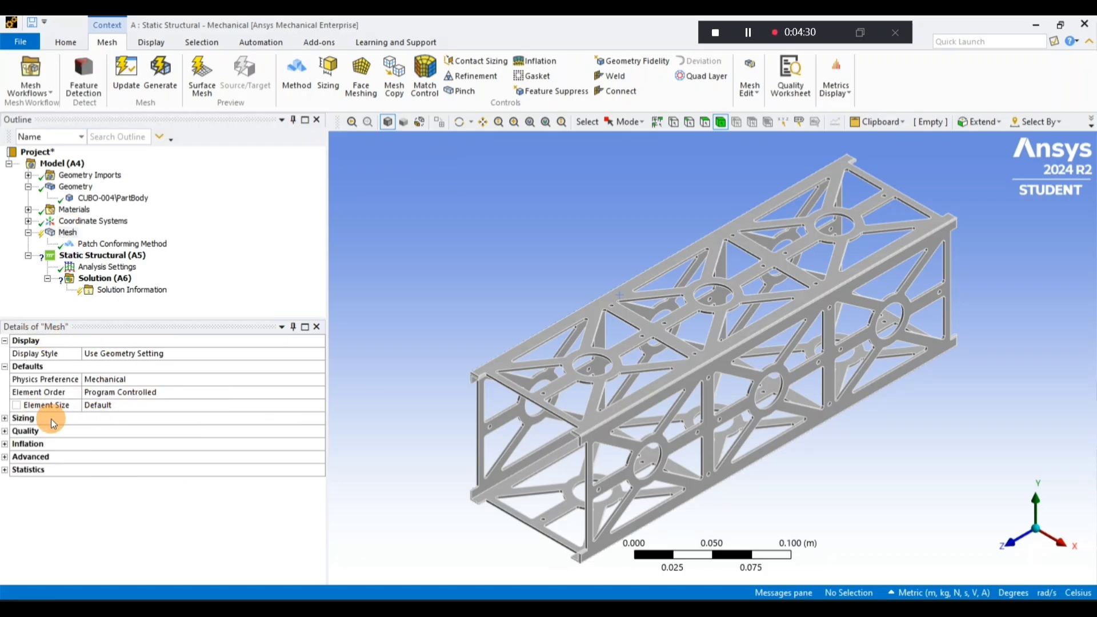
{"action": "left_click", "coordinate": [114, 405]}
{"action": "left_click", "coordinate": [119, 406]}
{"action": "type", "text": "."}
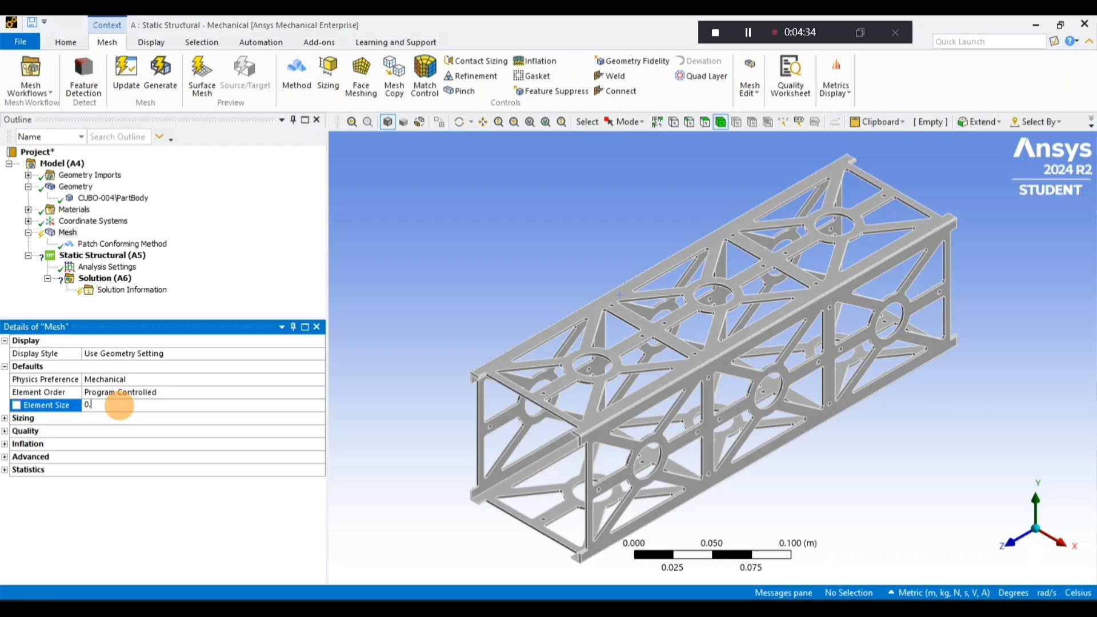
{"action": "type", "text": "005"}
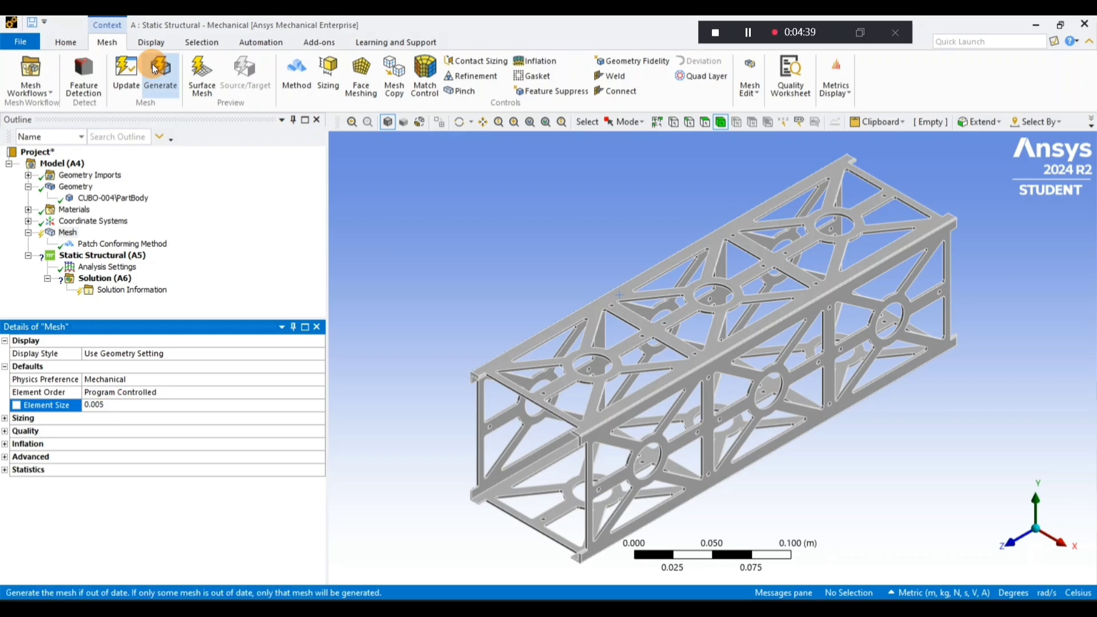
{"action": "left_click", "coordinate": [155, 69]}
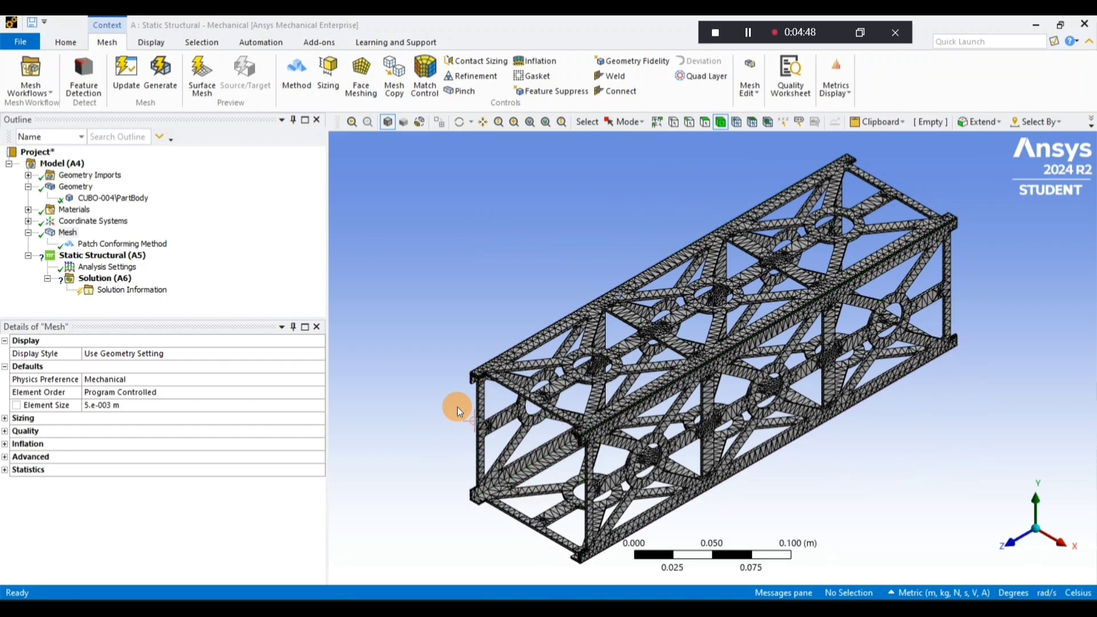
Insert a fixed support under the Static Structural analysis
{"action": "left_click", "coordinate": [95, 257]}
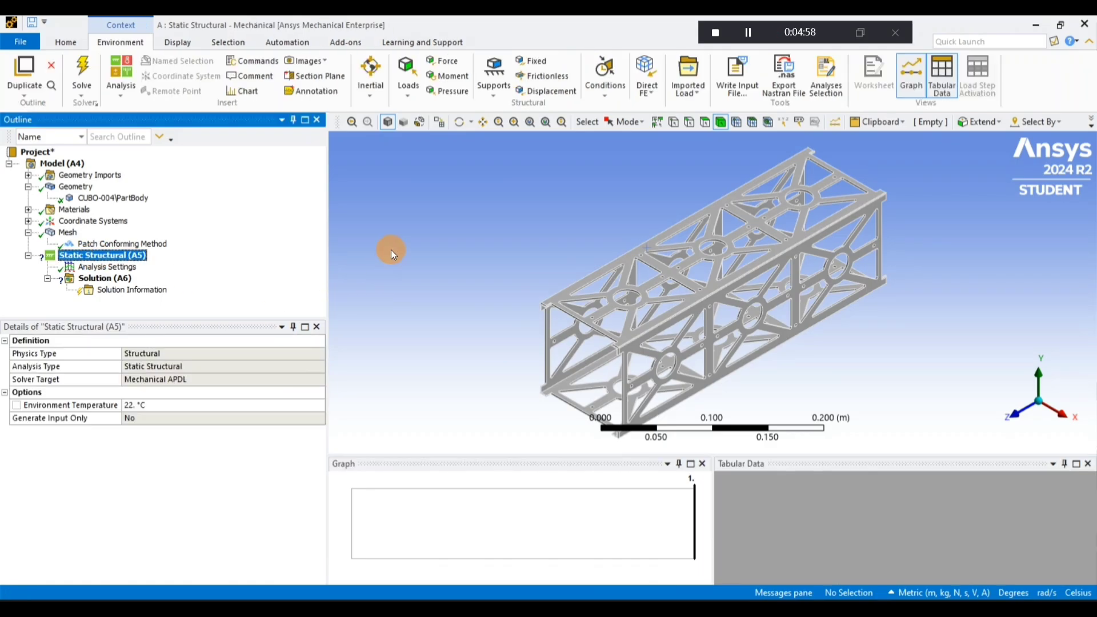
{"action": "right_click", "coordinate": [101, 254]}
{"action": "mouse_move", "coordinate": [151, 268]}
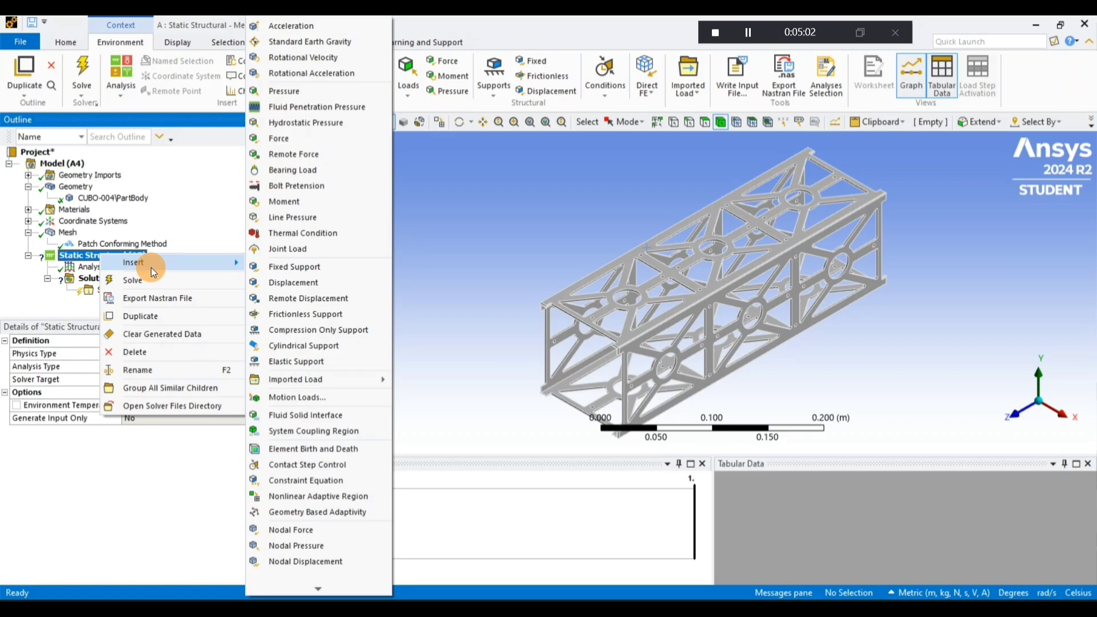
{"action": "left_click", "coordinate": [301, 266]}
Scope the fixed support to the four L-shaped corner rail faces at the near end of the frame
{"action": "middle_click_drag", "start_coordinate": [514, 289], "coordinate": [545, 272]}
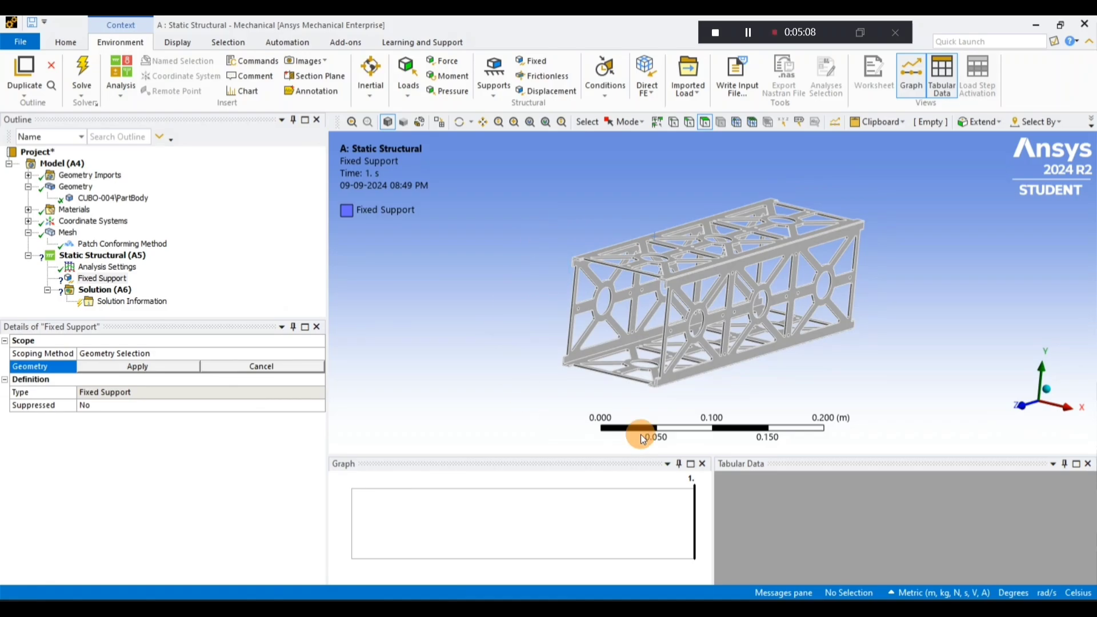
{"action": "scroll", "coordinate": [545, 274], "scroll_direction": "up", "scroll_amount": 5}
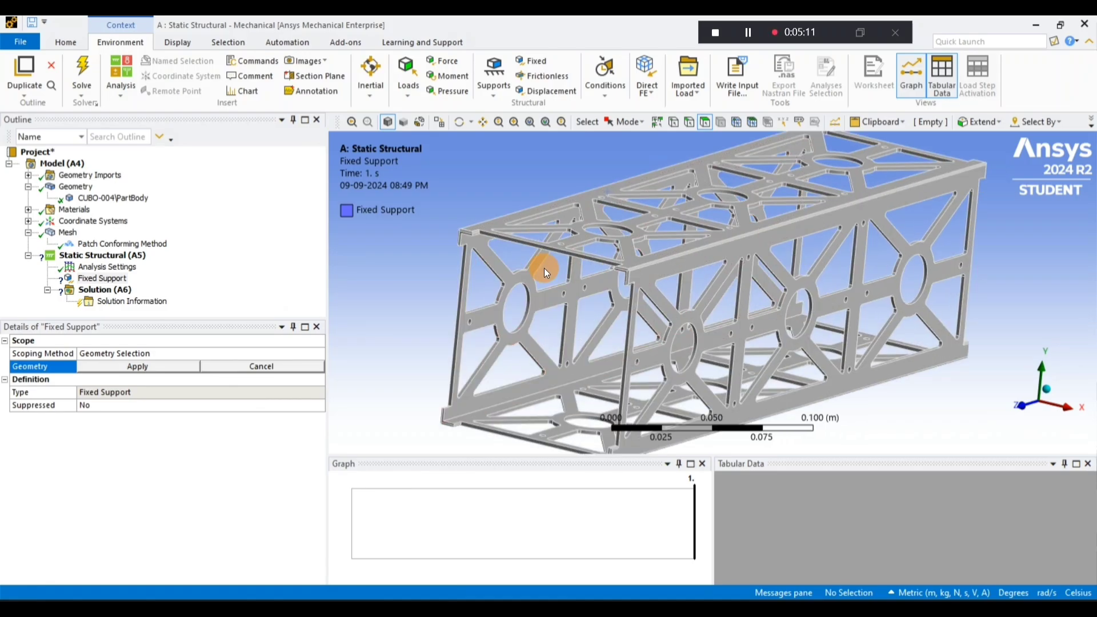
{"action": "middle_click_drag", "start_coordinate": [521, 312], "coordinate": [578, 275]}
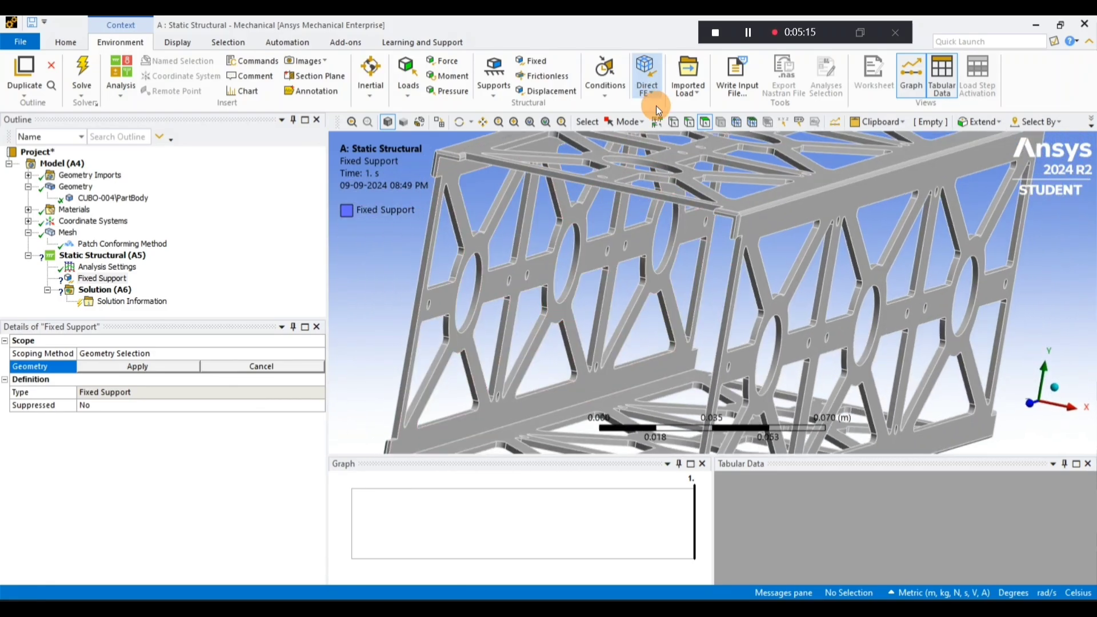
{"action": "left_click", "coordinate": [729, 218]}
{"action": "left_click", "coordinate": [448, 157], "text": "ctrl"}
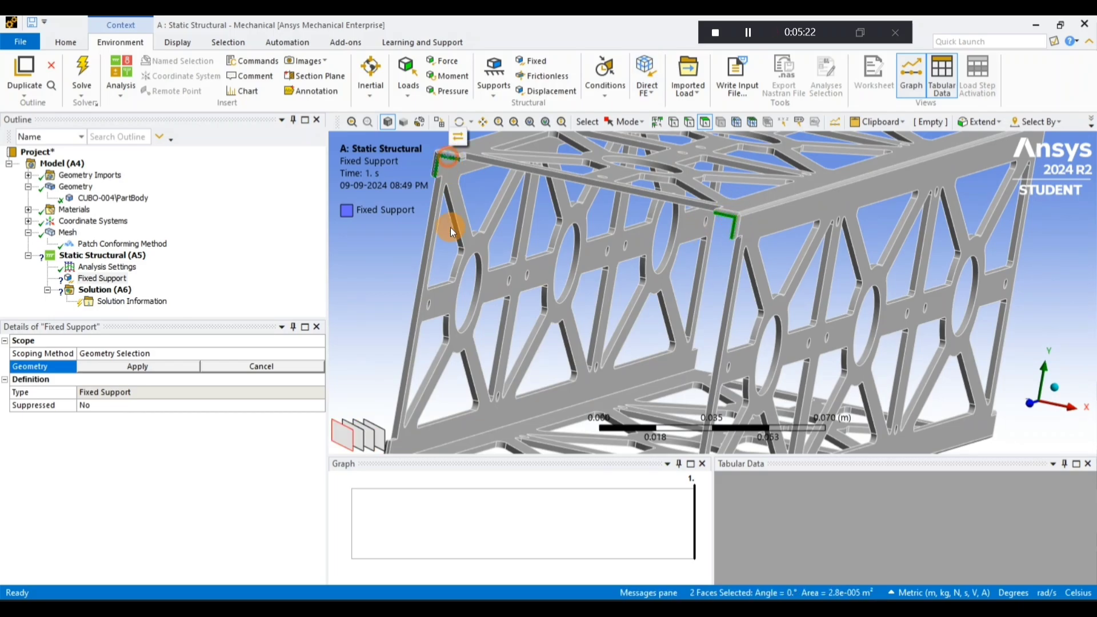
{"action": "middle_click_drag", "start_coordinate": [450, 227], "coordinate": [415, 427]}
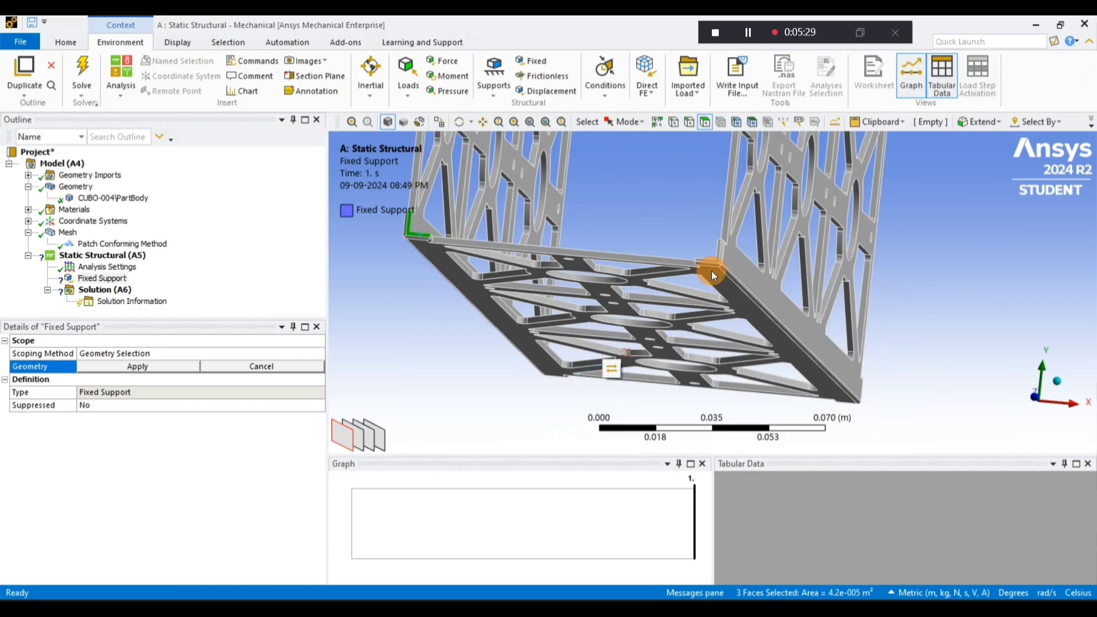
{"action": "left_click", "coordinate": [587, 266], "text": "ctrl"}
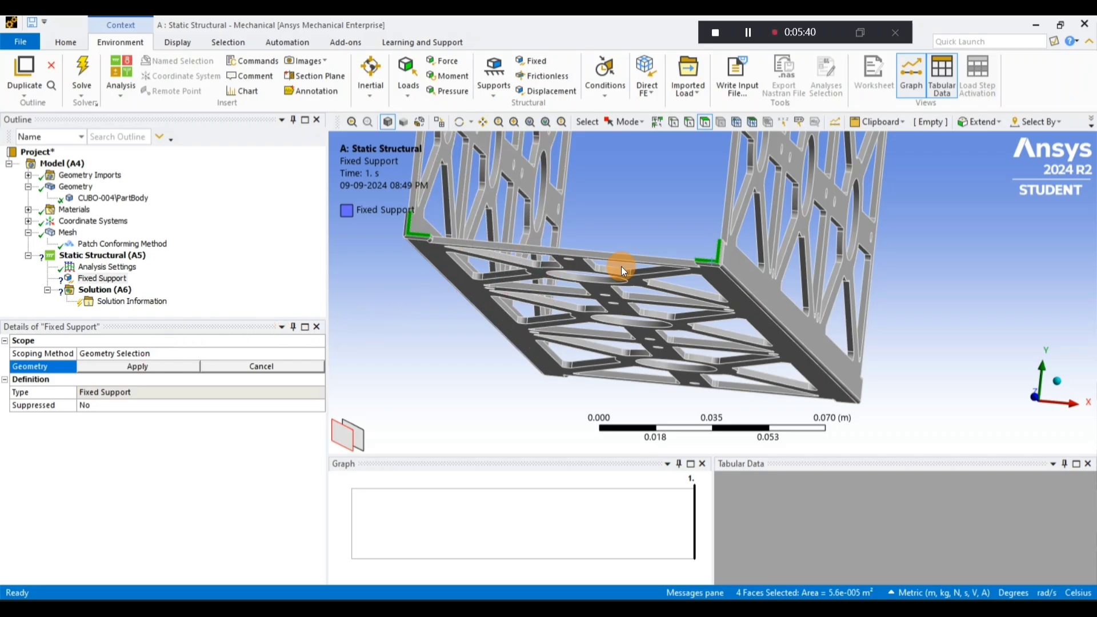
{"action": "scroll", "coordinate": [637, 251], "scroll_direction": "down", "scroll_amount": 5}
{"action": "middle_click_drag", "start_coordinate": [644, 243], "coordinate": [688, 207]}
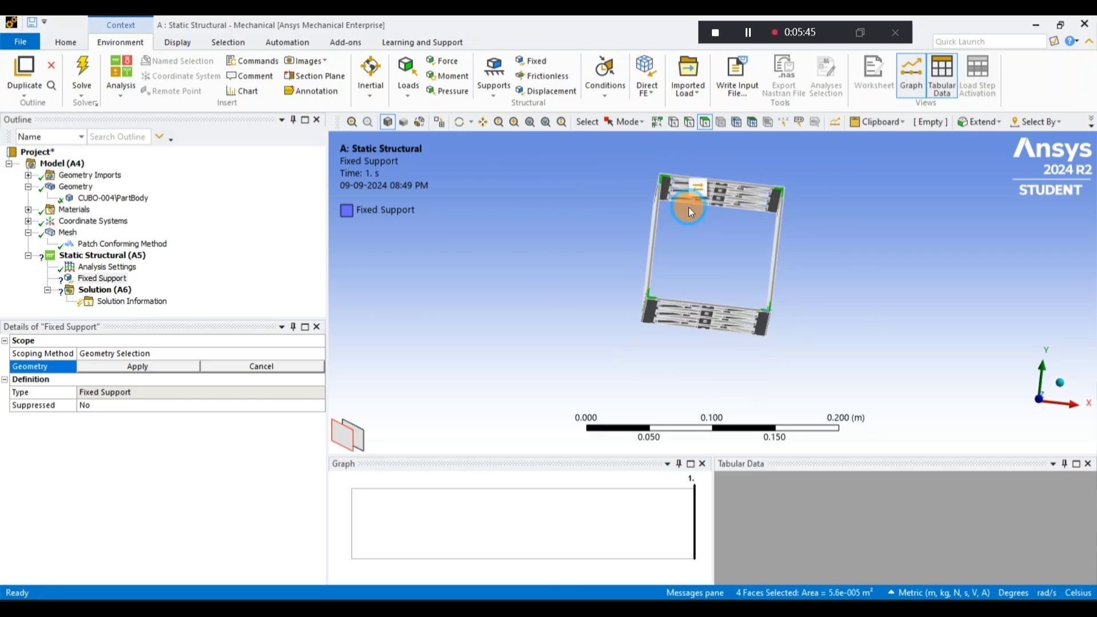
{"action": "scroll", "coordinate": [688, 207], "scroll_direction": "up", "scroll_amount": 3}
{"action": "left_click", "coordinate": [141, 366]}
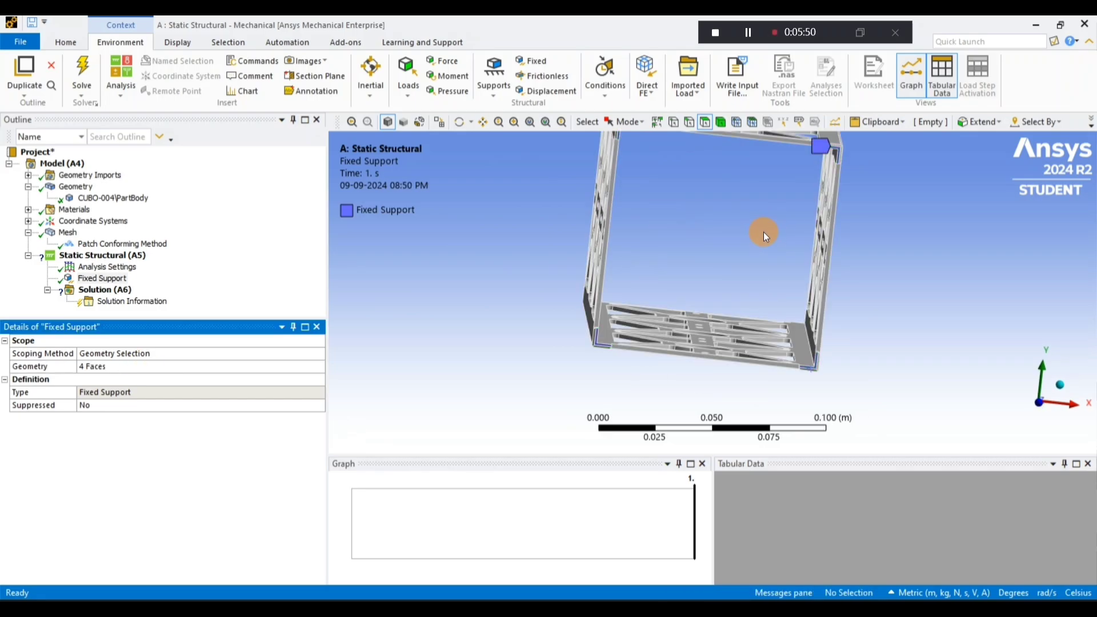
Insert an acceleration load under the Static Structural analysis and define it by Components
{"action": "middle_click_drag", "start_coordinate": [764, 231], "coordinate": [533, 269]}
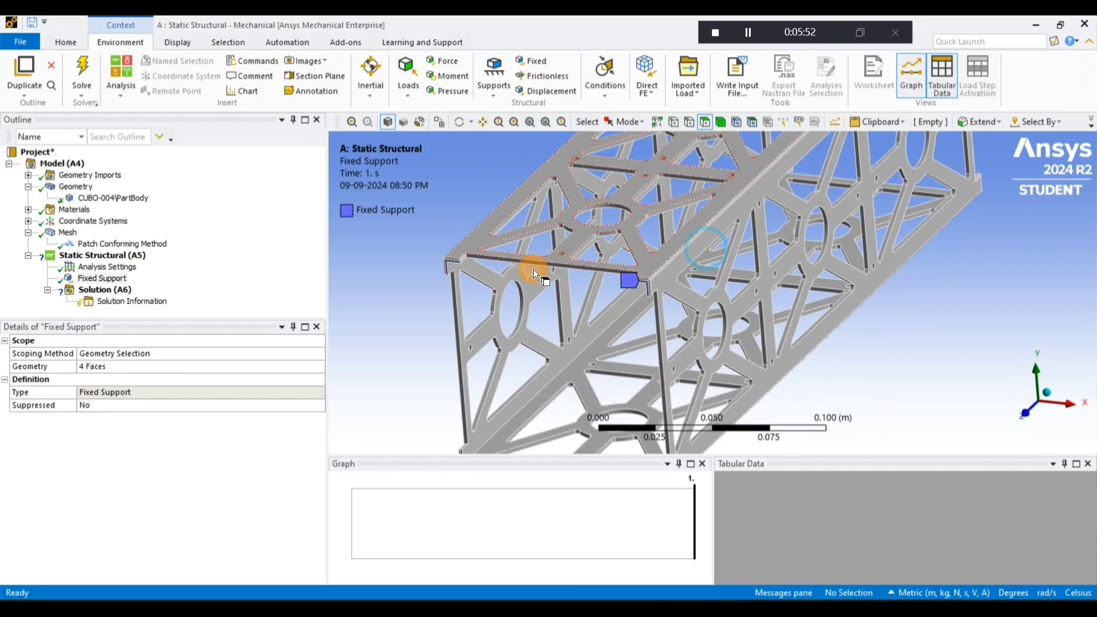
{"action": "right_click", "coordinate": [115, 260]}
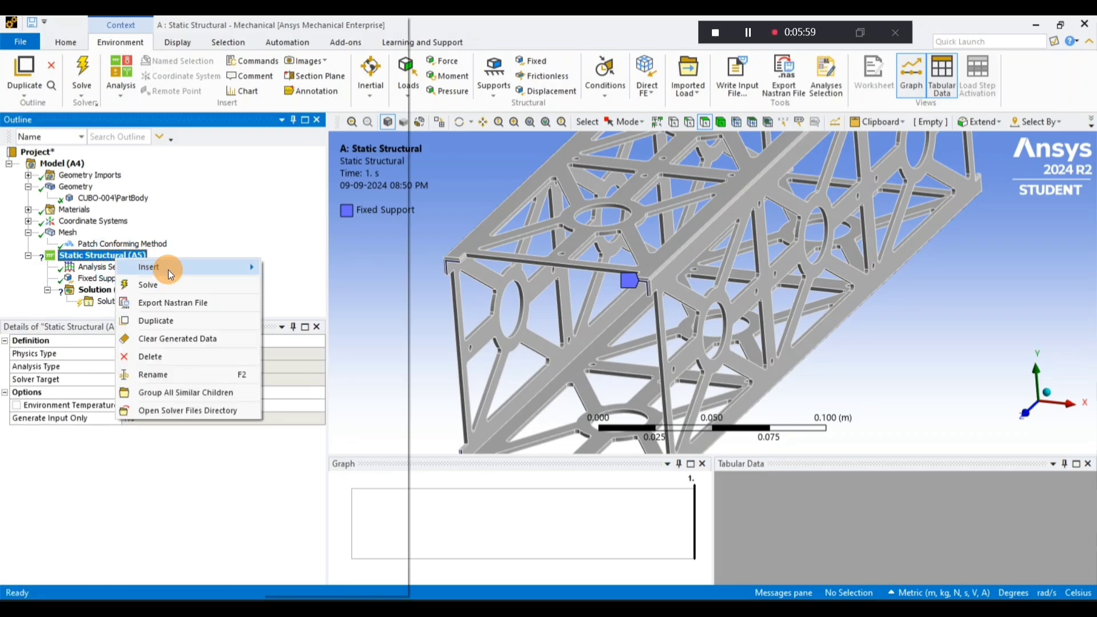
{"action": "mouse_move", "coordinate": [168, 269]}
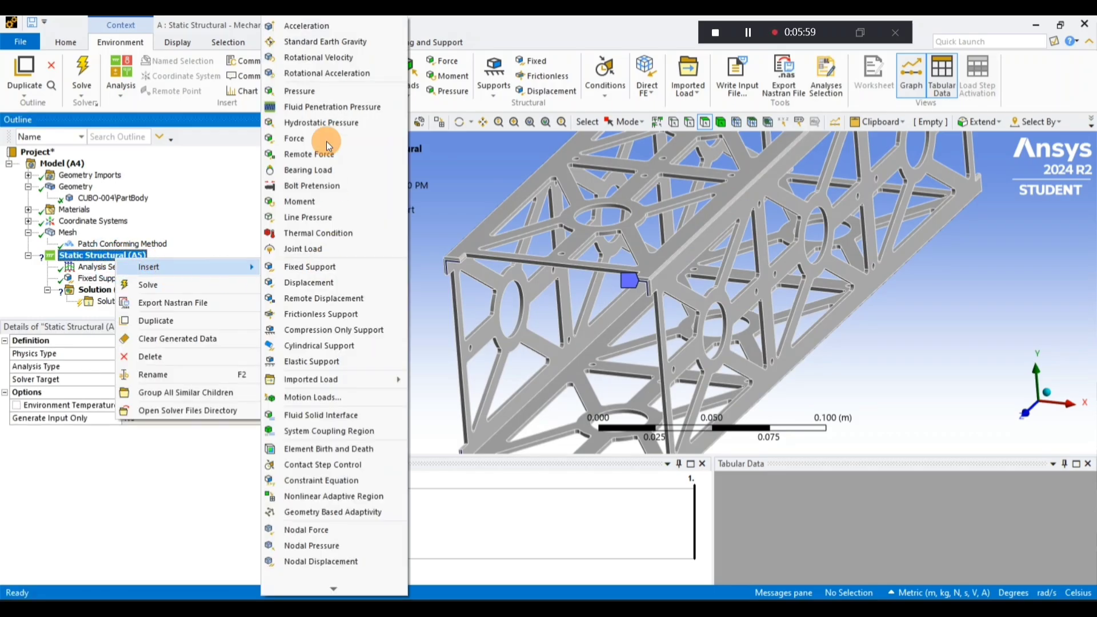
{"action": "left_click", "coordinate": [323, 27]}
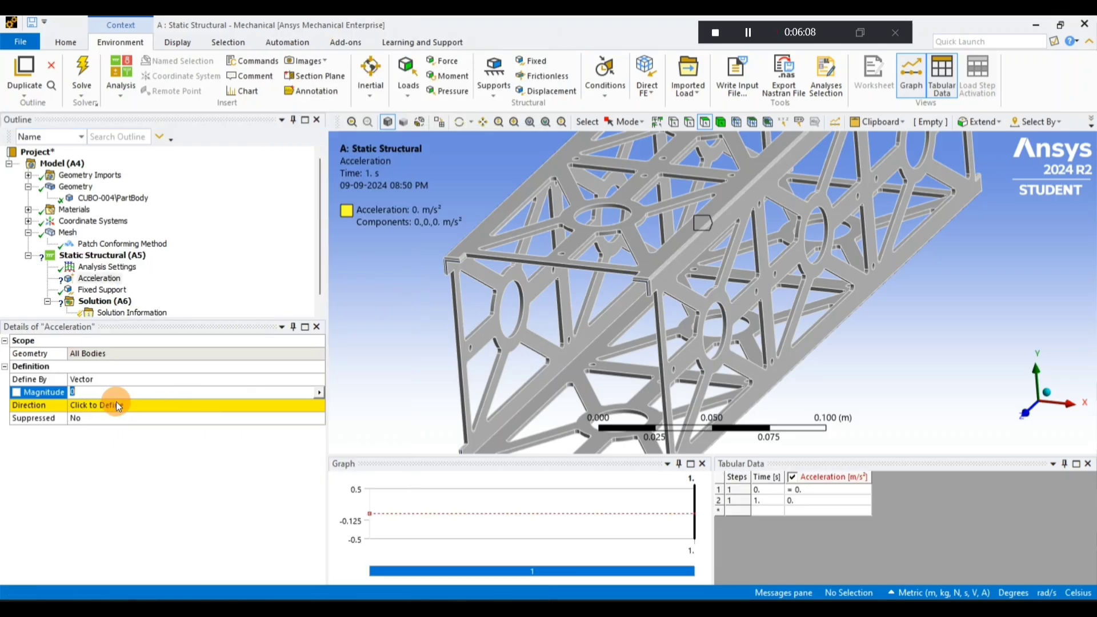
{"action": "left_click", "coordinate": [109, 392]}
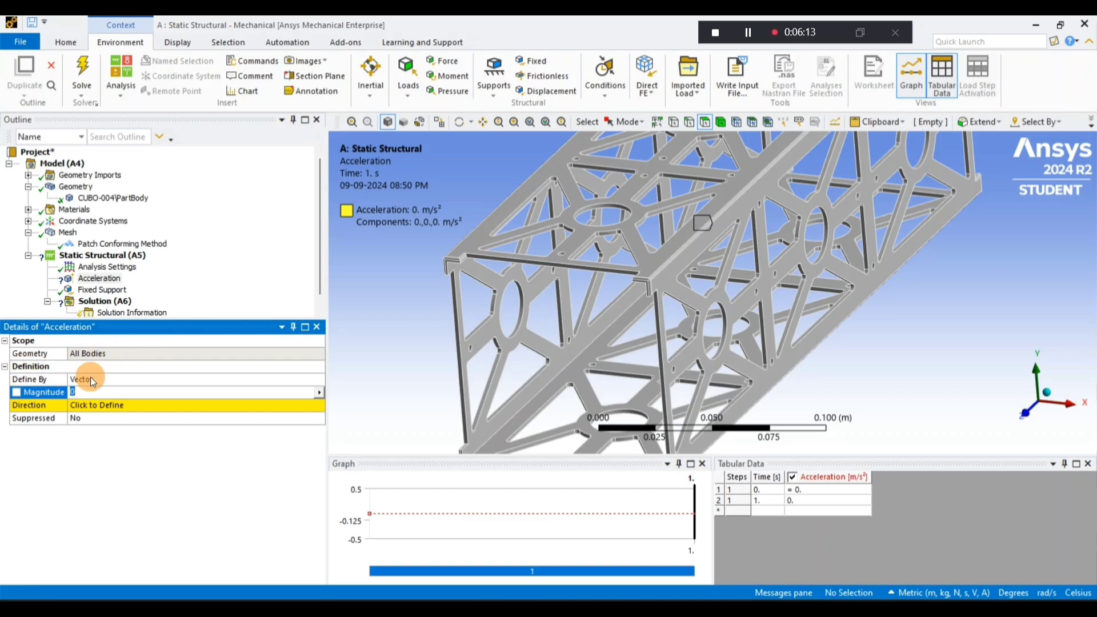
{"action": "left_click", "coordinate": [90, 379]}
{"action": "left_click", "coordinate": [319, 379]}
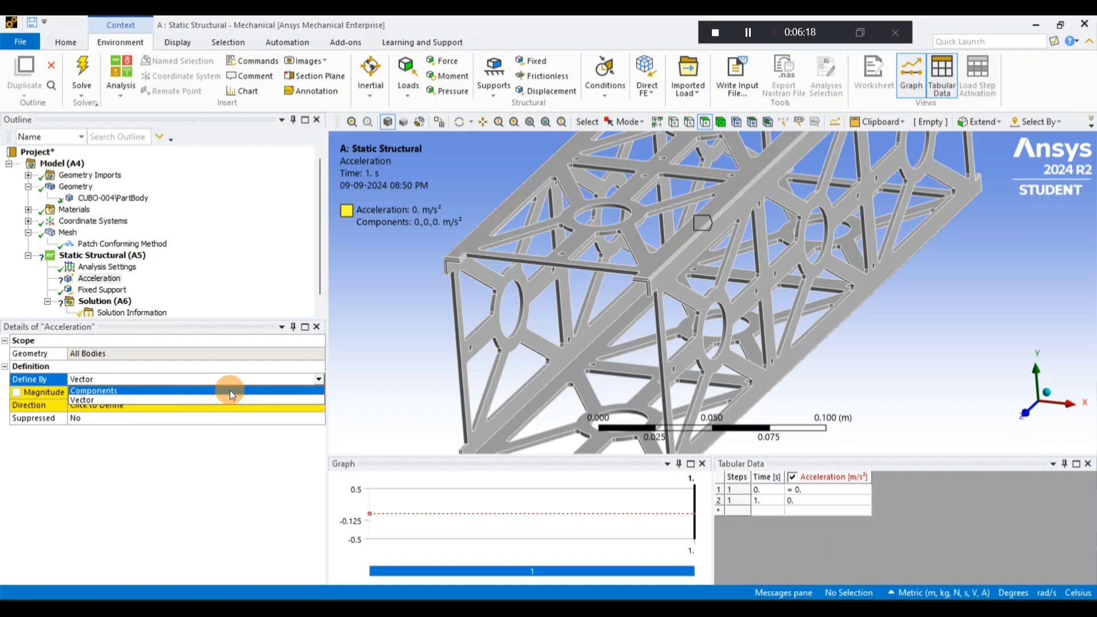
{"action": "left_click", "coordinate": [230, 391]}
Select the side faces of the frame and set the acceleration's X, Y and Z components to 70 m/s² each
{"action": "left_click", "coordinate": [577, 320]}
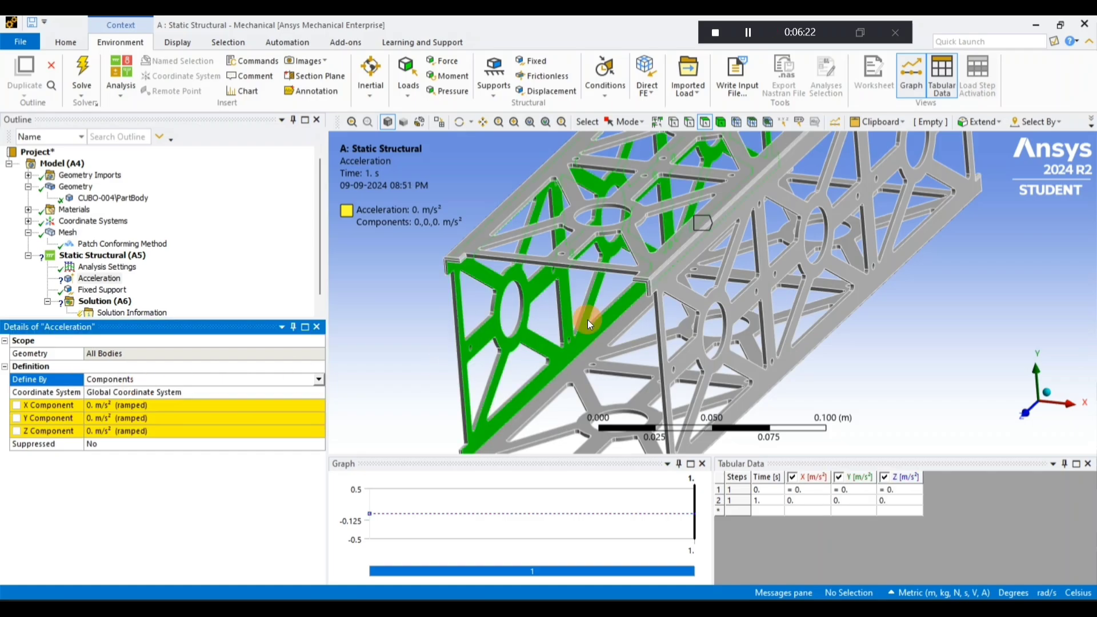
{"action": "middle_click_drag", "start_coordinate": [540, 315], "coordinate": [510, 314]}
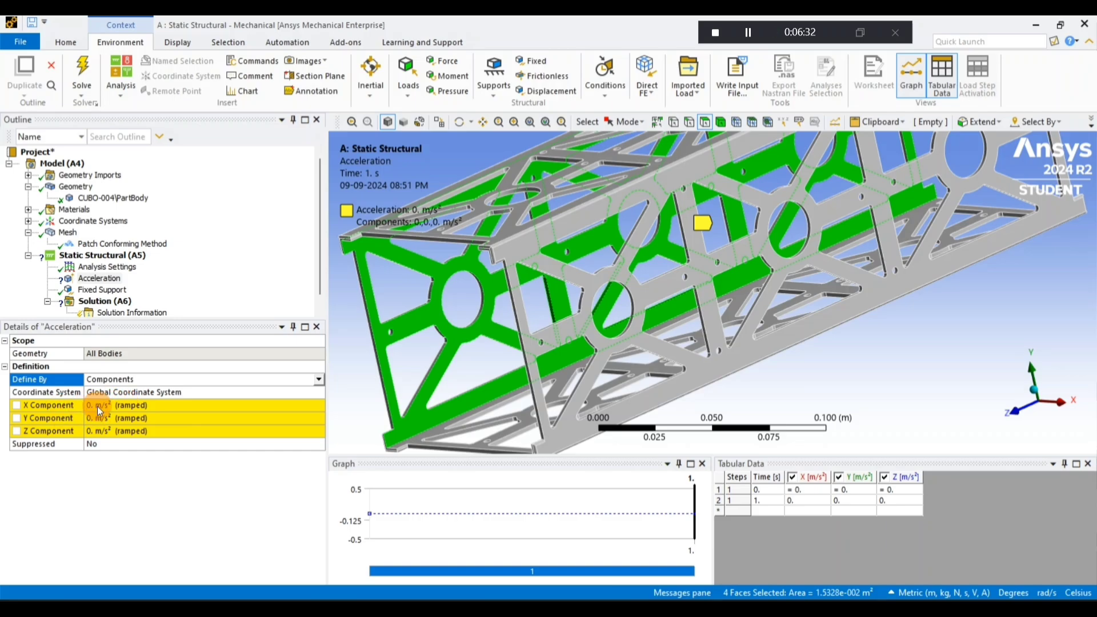
{"action": "left_click", "coordinate": [97, 406]}
{"action": "type", "text": "70"}
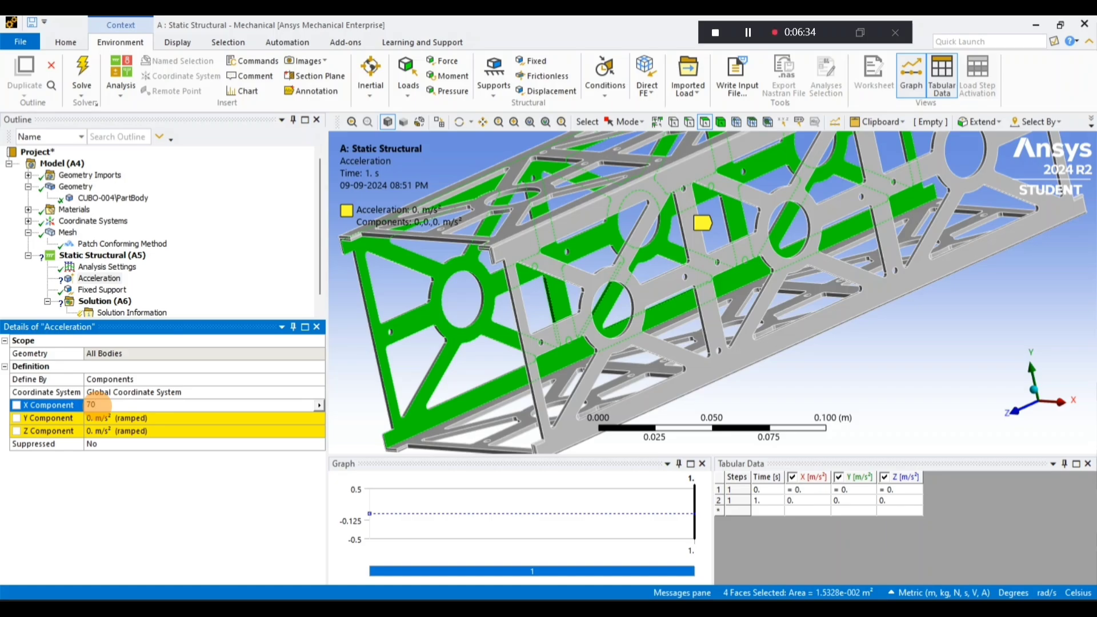
{"action": "key", "text": "Return"}
{"action": "left_click", "coordinate": [97, 418]}
{"action": "type", "text": "70"}
{"action": "left_click", "coordinate": [91, 430]}
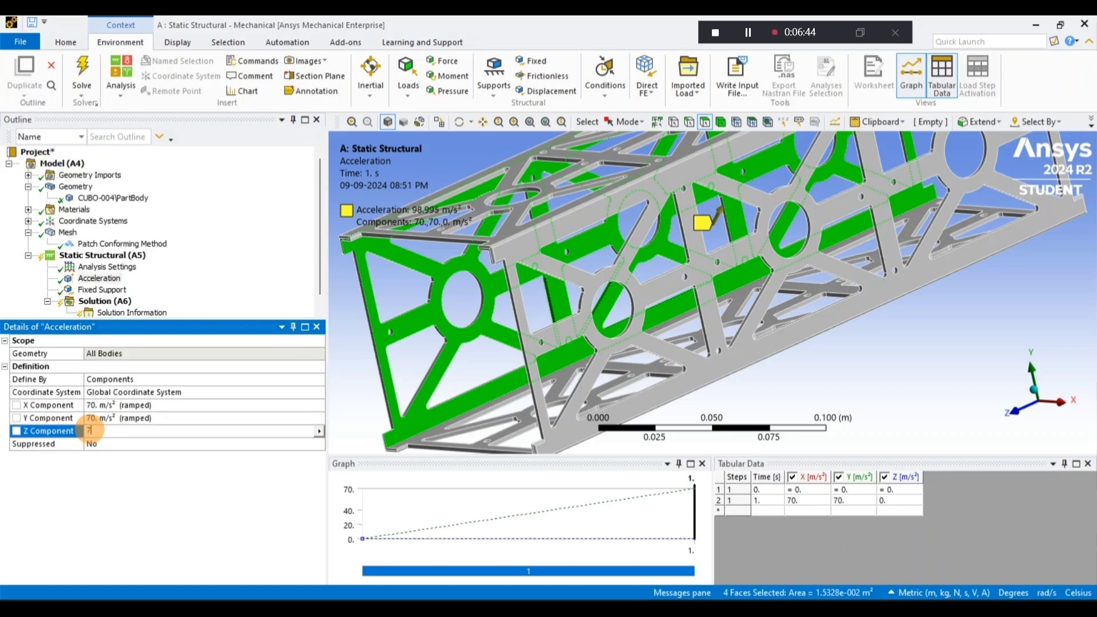
{"action": "type", "text": "70"}
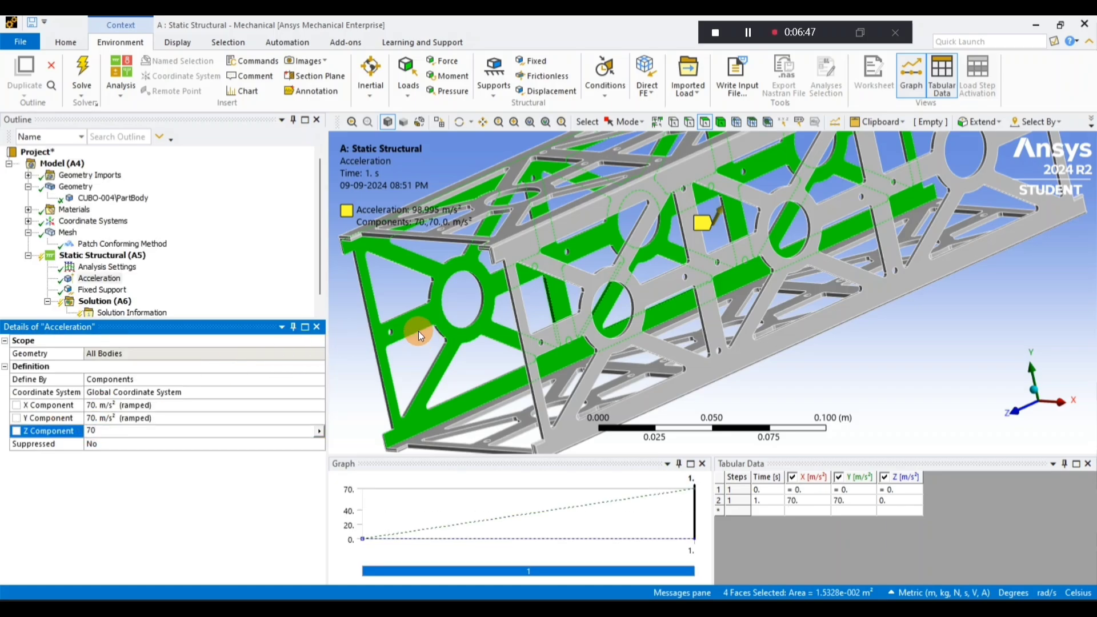
Add an Equivalent (von-Mises) strain result for the selected faces to the Solution
{"action": "left_click", "coordinate": [110, 301]}
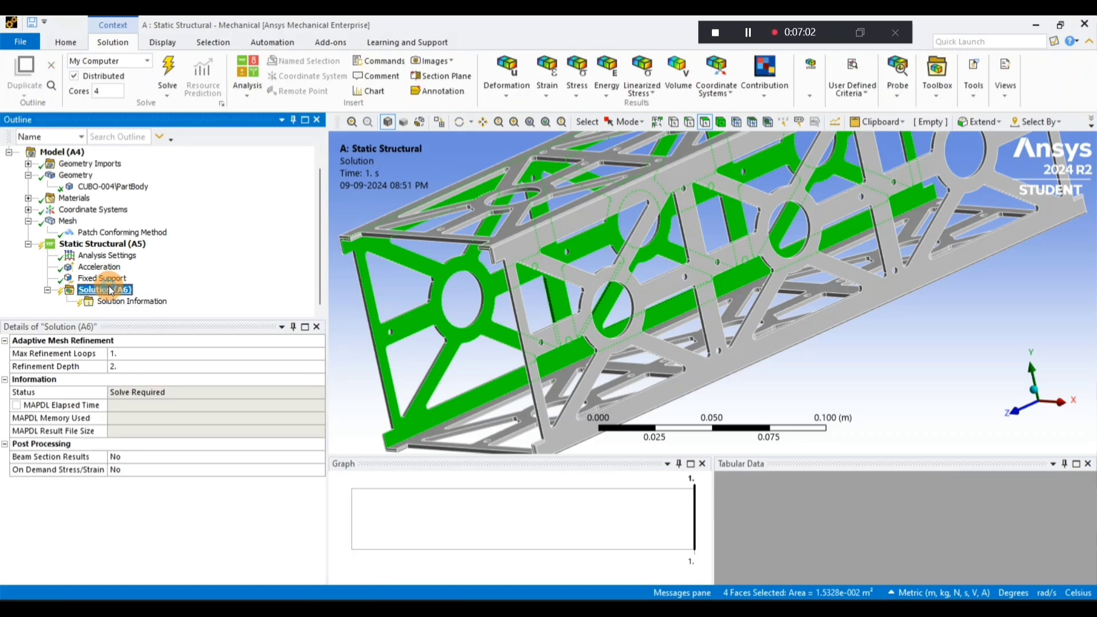
{"action": "right_click", "coordinate": [111, 292]}
{"action": "mouse_move", "coordinate": [150, 296]}
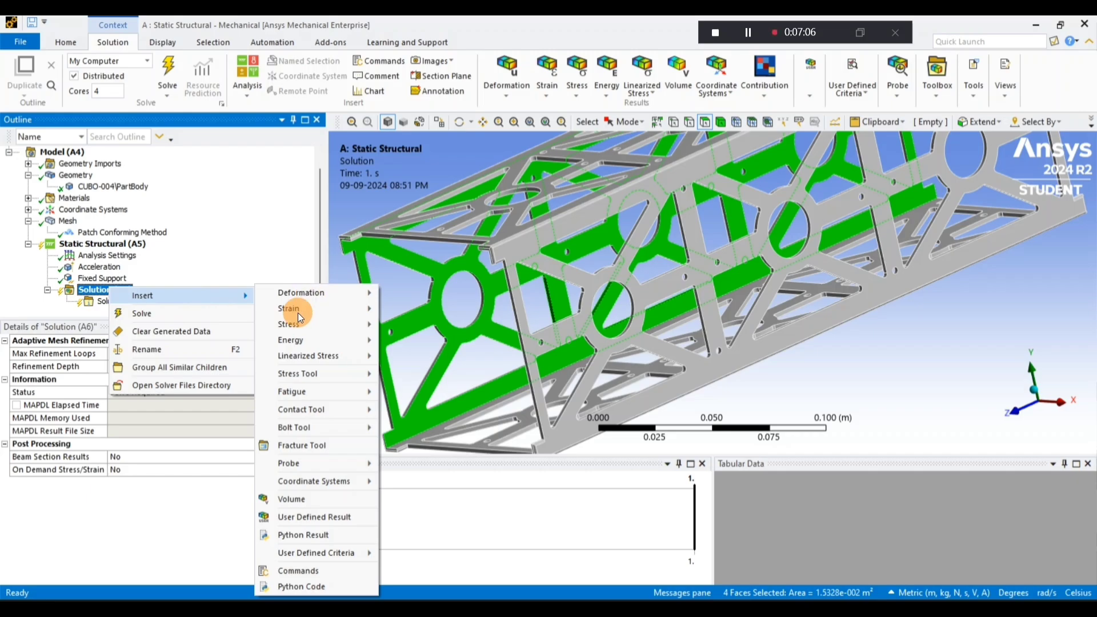
{"action": "mouse_move", "coordinate": [297, 313]}
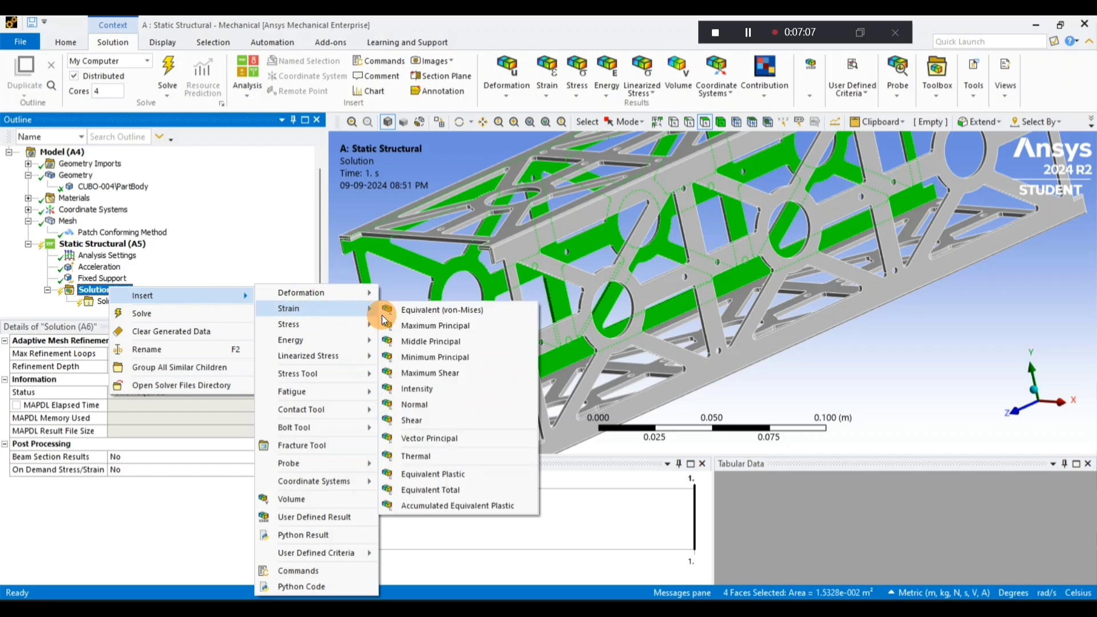
{"action": "left_click", "coordinate": [454, 311]}
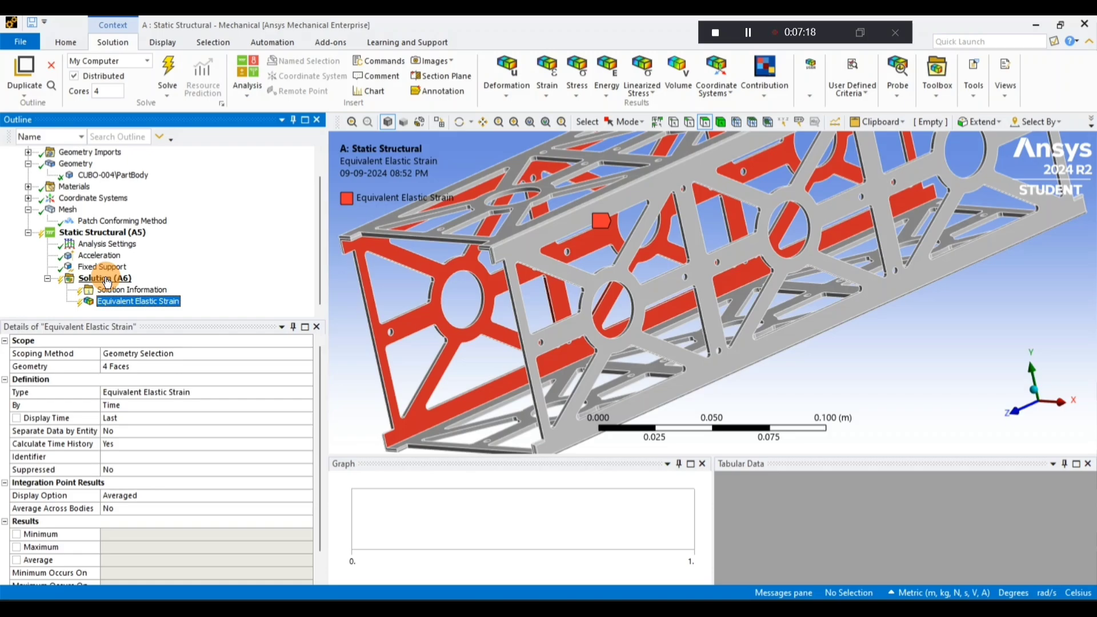
Add a Total Deformation result for the whole frame to the Solution and solve the analysis
{"action": "right_click", "coordinate": [108, 280]}
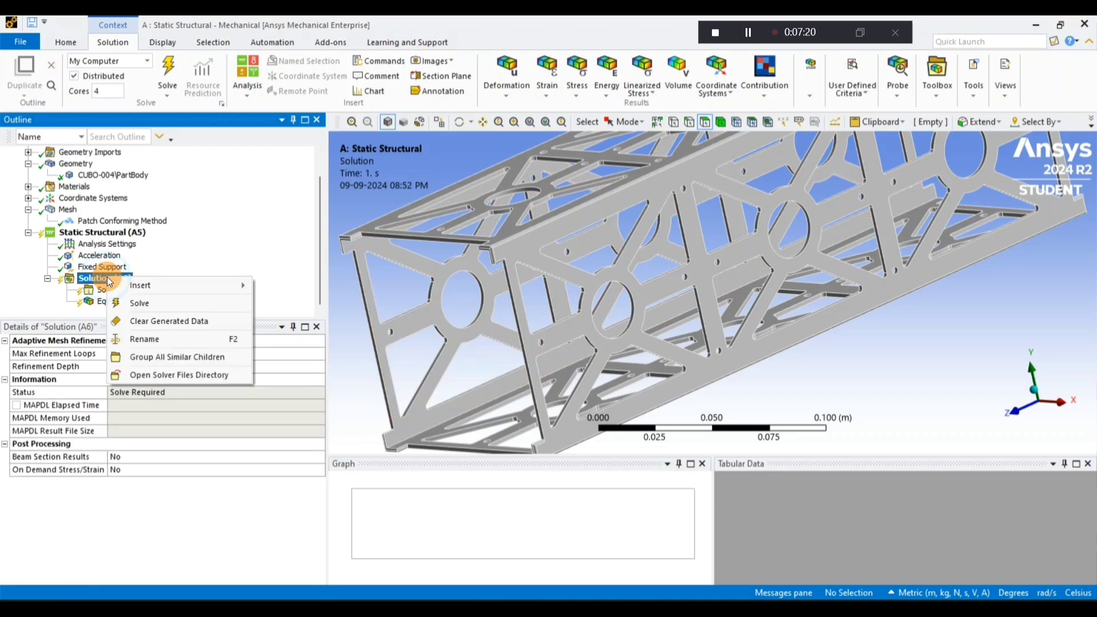
{"action": "mouse_move", "coordinate": [135, 292]}
{"action": "mouse_move", "coordinate": [337, 286]}
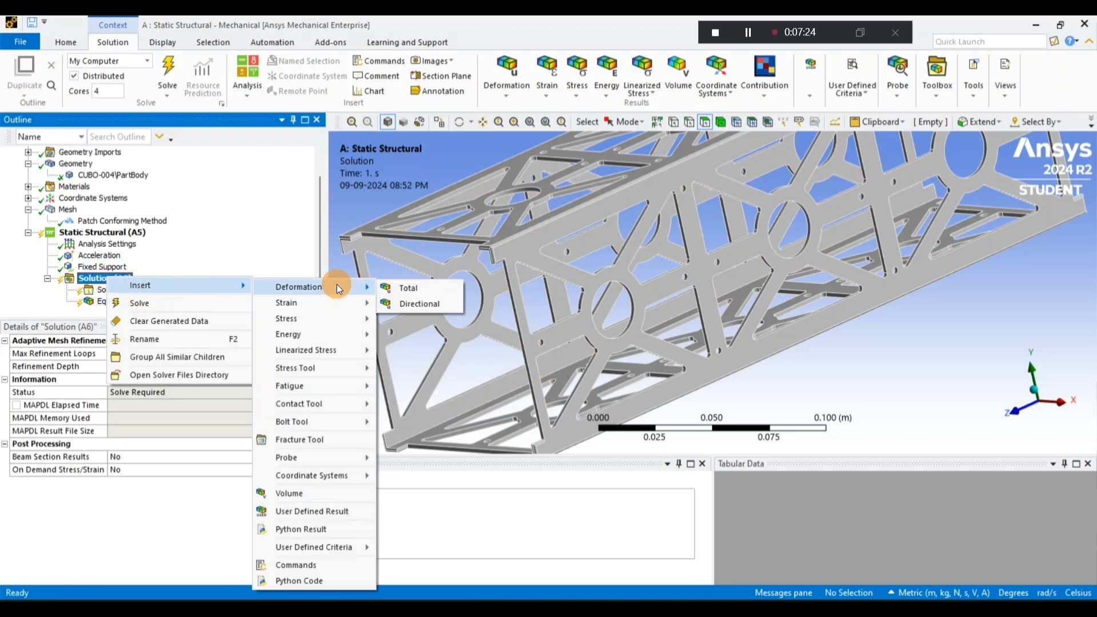
{"action": "left_click", "coordinate": [408, 290]}
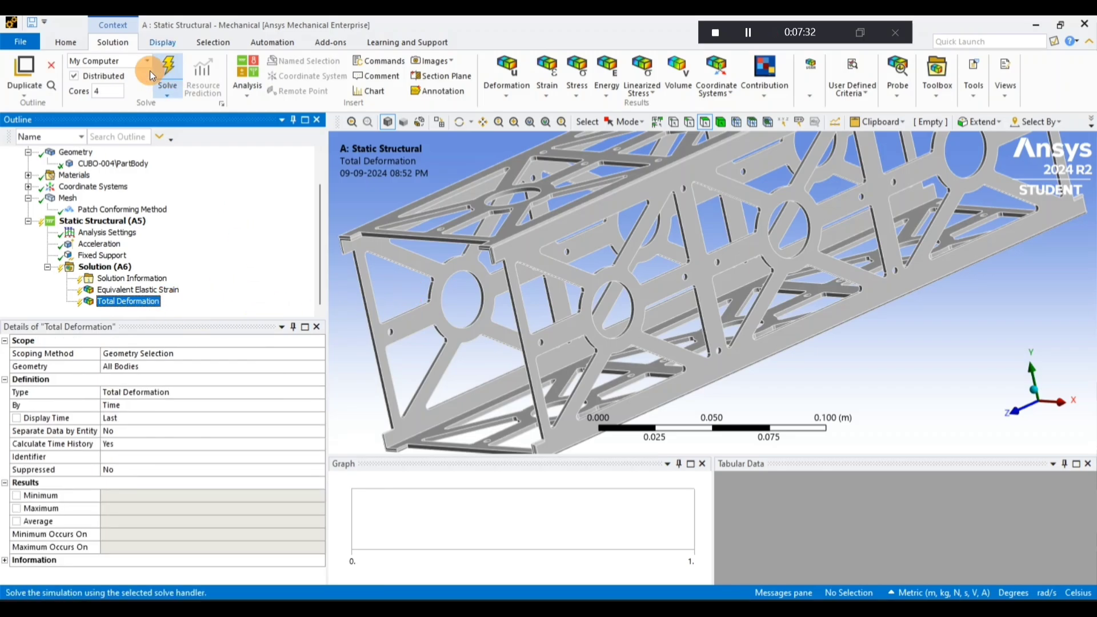
{"action": "left_click", "coordinate": [171, 66]}
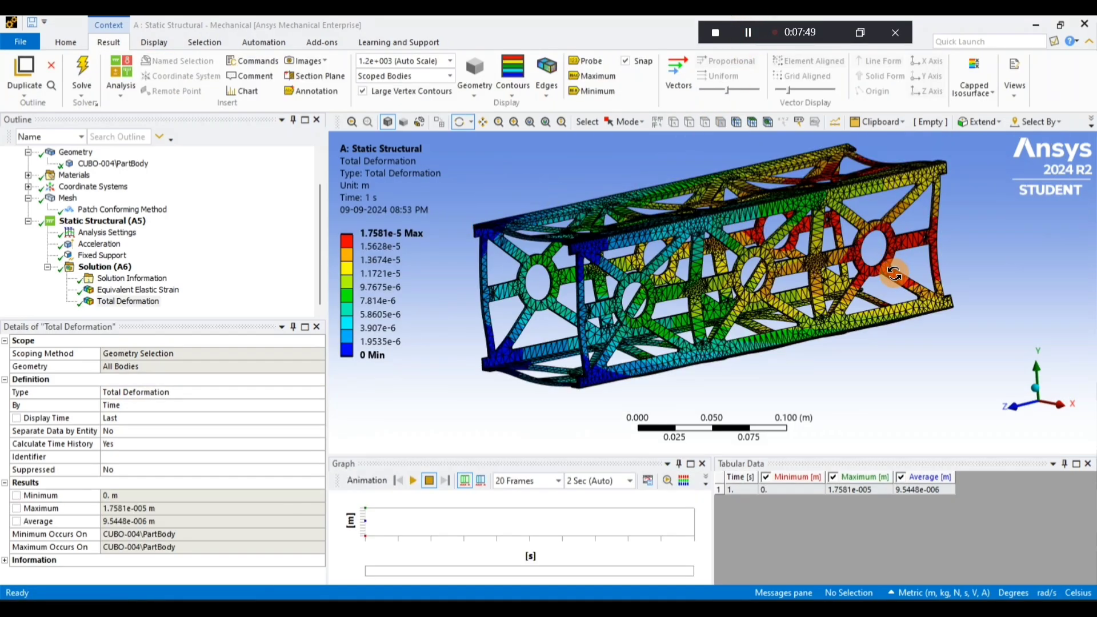
Play the animation of the Total Deformation result and switch back to the Workbench project schematic
{"action": "left_click", "coordinate": [414, 481]}
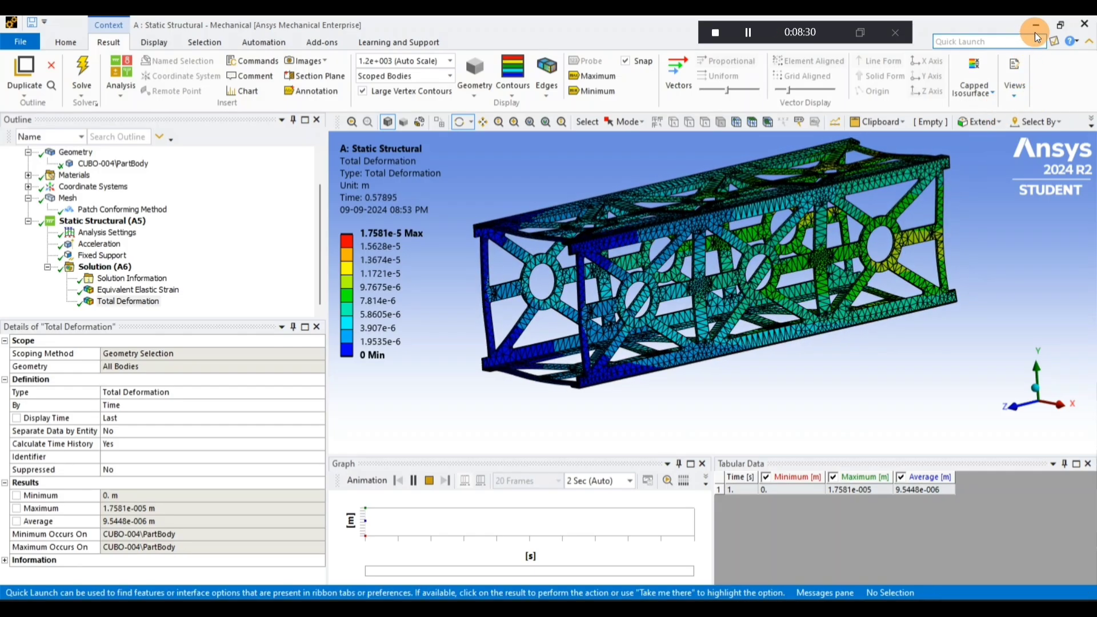
{"action": "left_click", "coordinate": [1043, 26]}
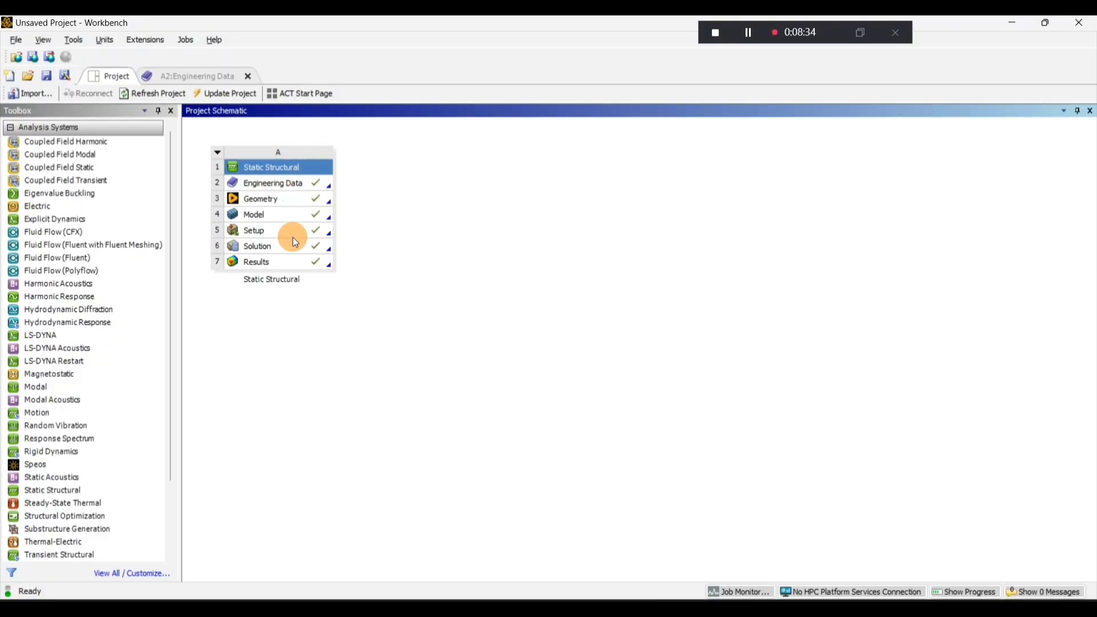